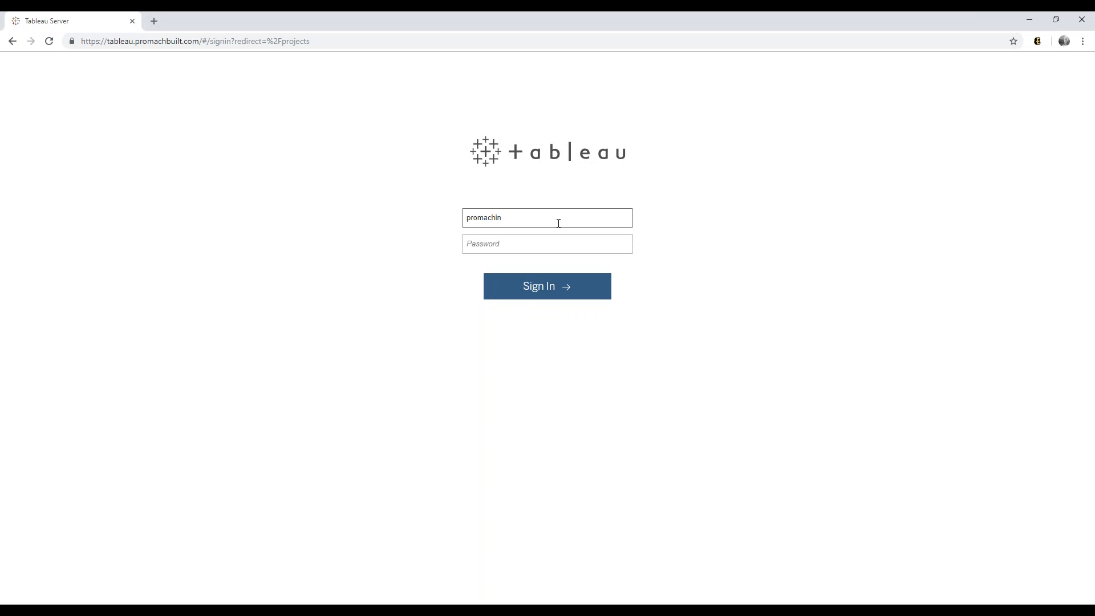
- Sign in to Tableau Server with the account username and password
{"action": "key", "text": "Tab"}
{"action": "type", "text": "*"}
{"action": "key", "text": "Return"}
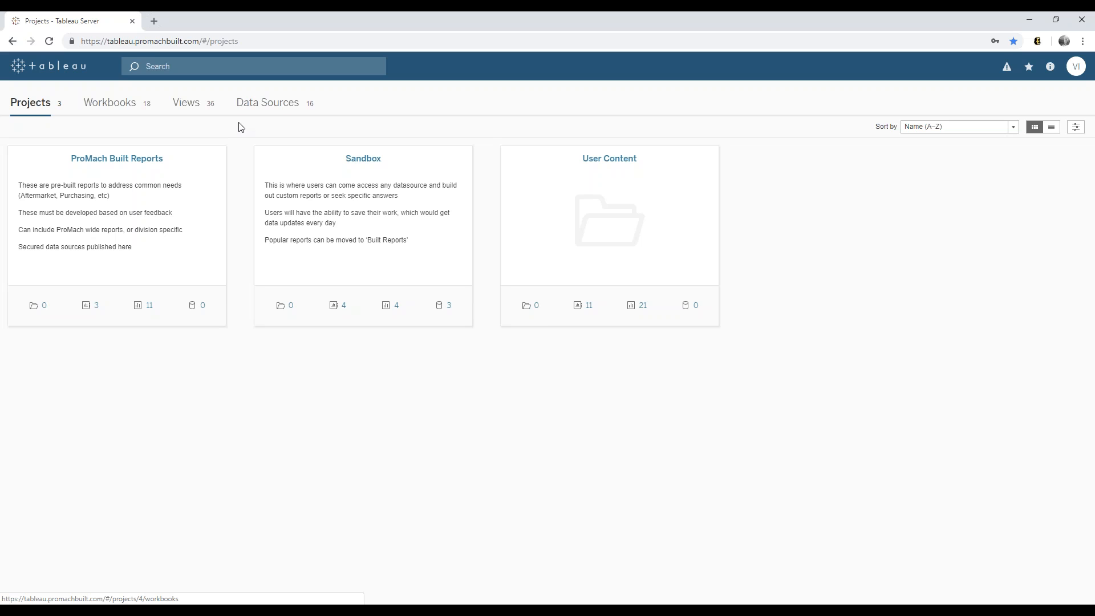
- From the Data Sources list, create a new workbook on the Opportunities data source
{"action": "left_click", "coordinate": [282, 110]}
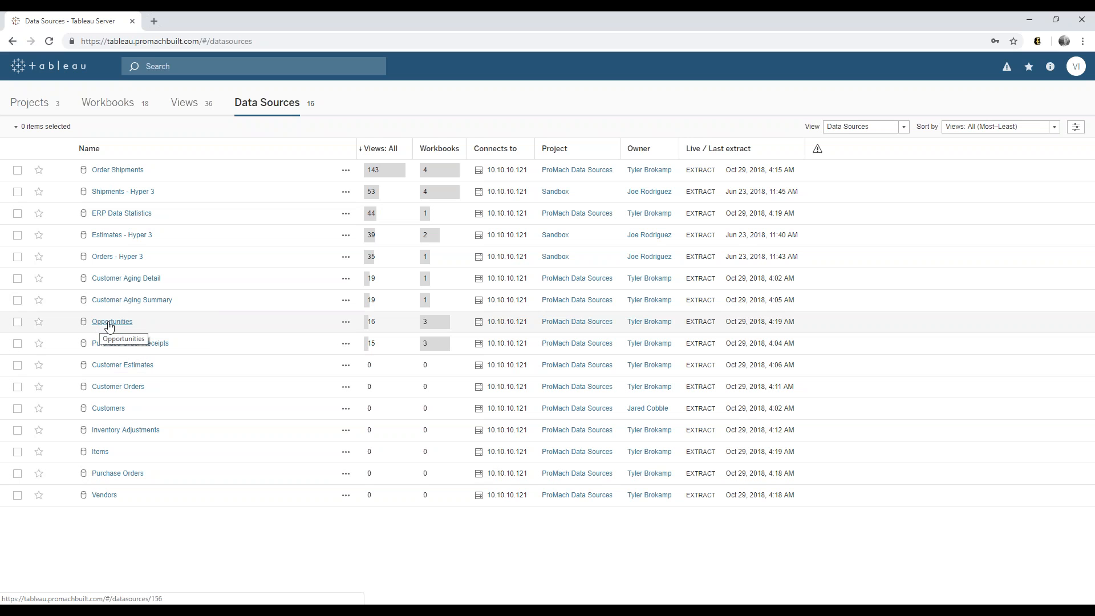
{"action": "left_click", "coordinate": [346, 323]}
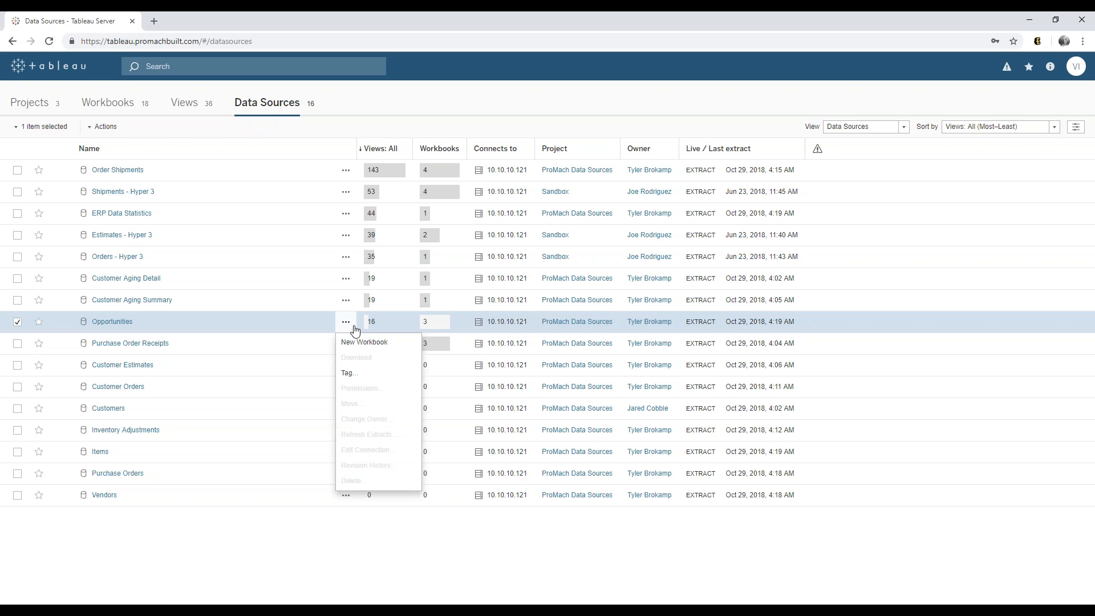
{"action": "left_click", "coordinate": [364, 342]}
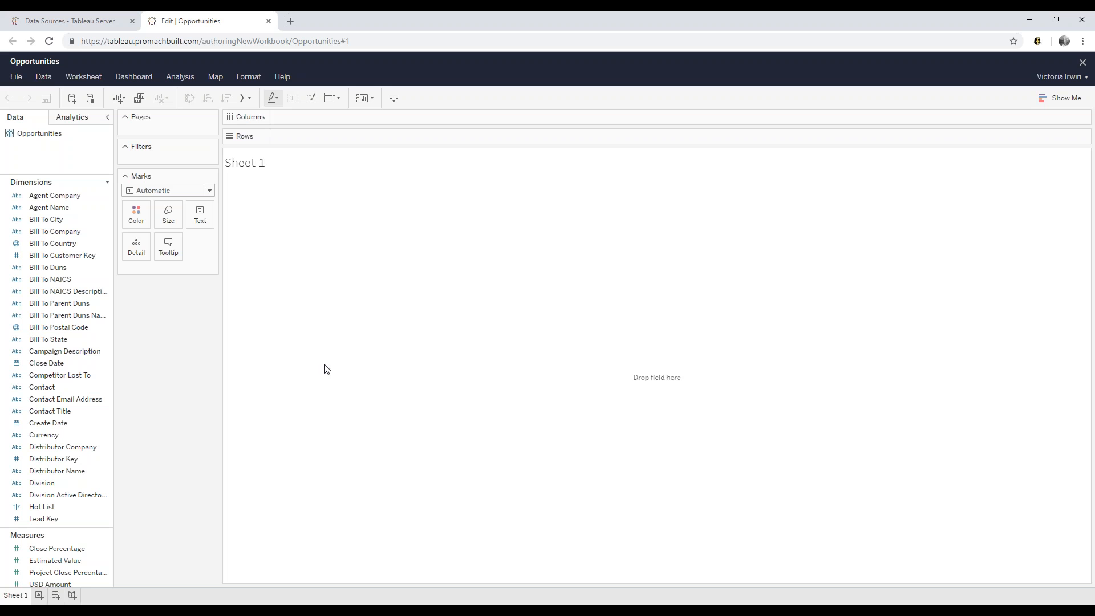
- Drag the Dimensions/Measures splitter upward so the full Measures list shows
{"action": "left_click_drag", "start_coordinate": [57, 528], "coordinate": [64, 385]}
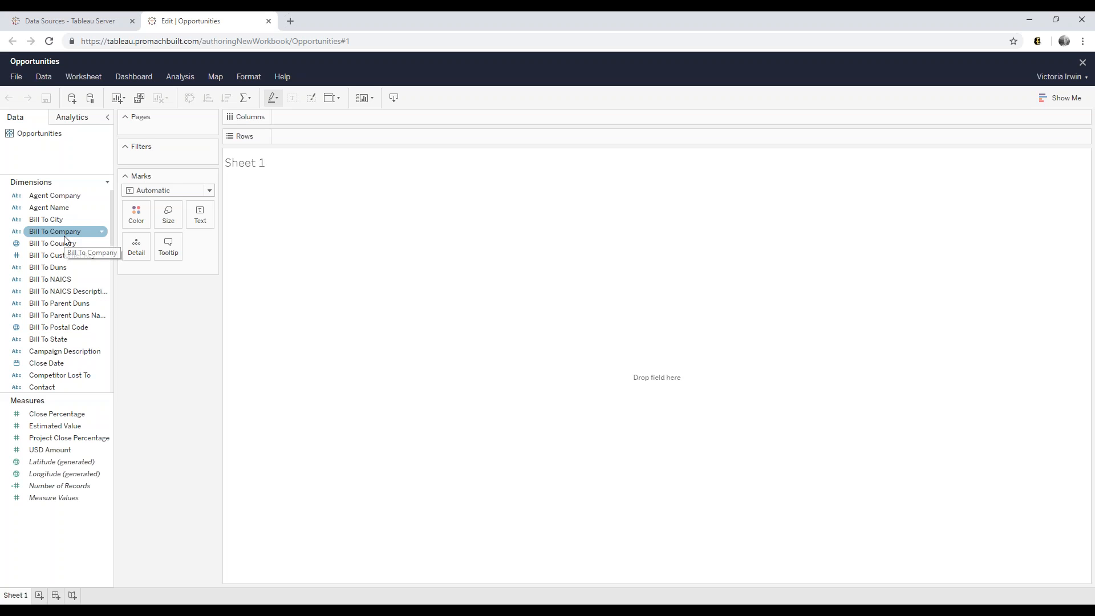
- Scroll the Dimensions list down to the Opportunity fields and select the Estimated Value measure
{"action": "scroll", "coordinate": [81, 268], "scroll_direction": "down", "scroll_amount": 3}
{"action": "scroll", "coordinate": [81, 274], "scroll_direction": "down", "scroll_amount": 5}
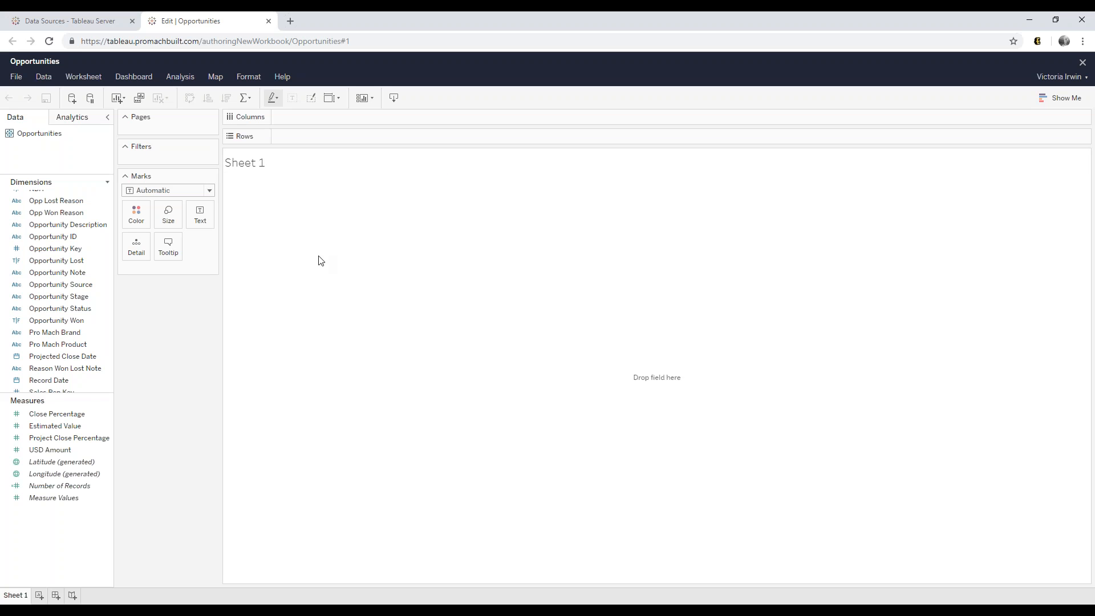
{"action": "left_click", "coordinate": [70, 433]}
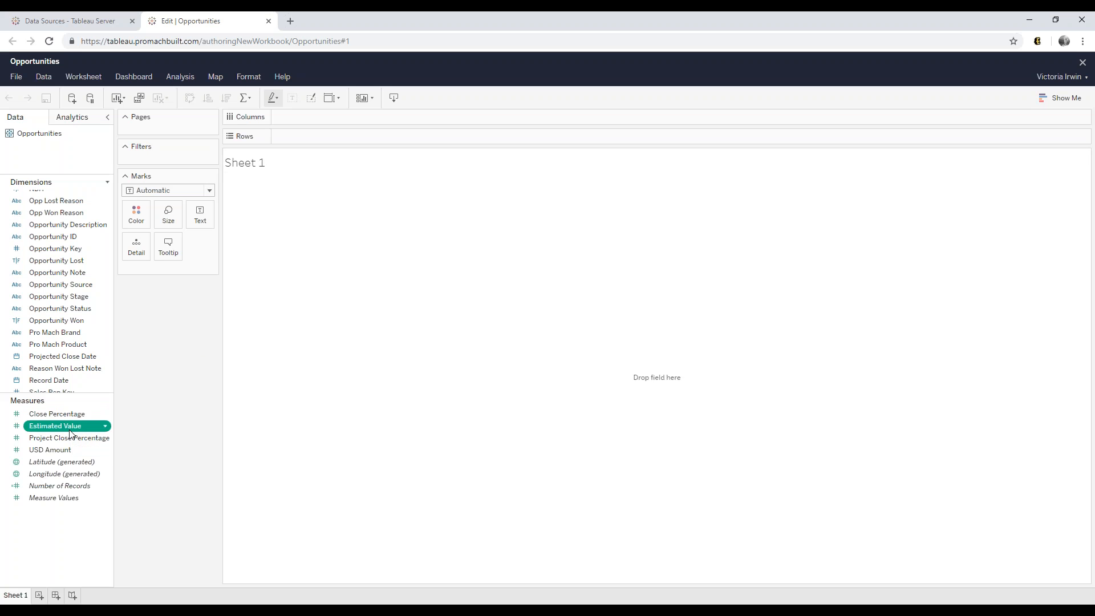
- Place SUM(Estimated Value) on Columns, giving one horizontal bar of about 145B
{"action": "left_click_drag", "start_coordinate": [70, 433], "coordinate": [260, 356]}
{"action": "left_click_drag", "start_coordinate": [319, 218], "coordinate": [326, 118]}
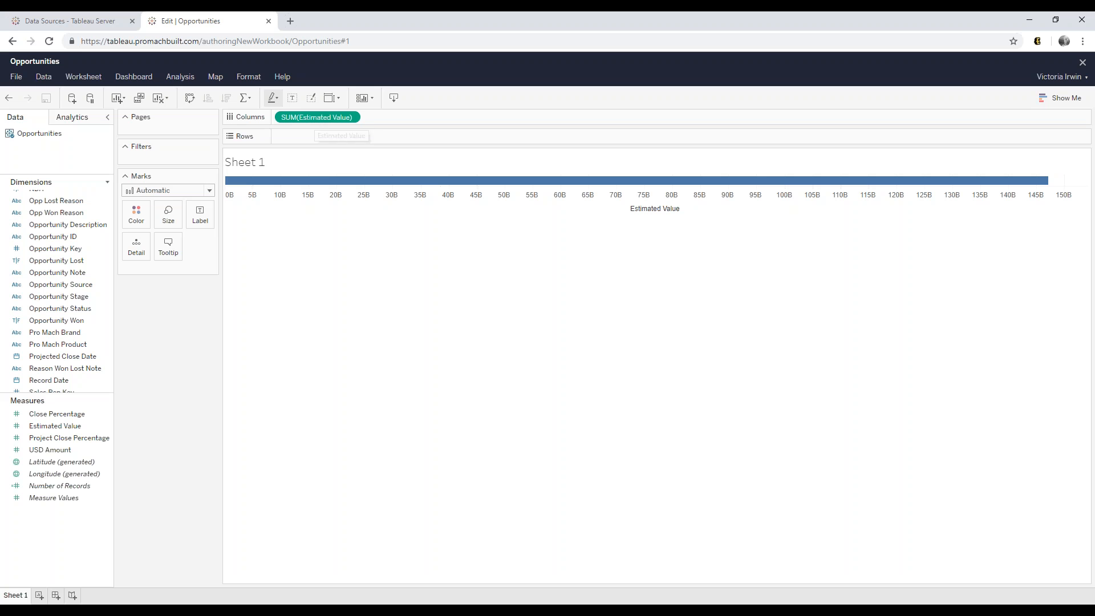
{"action": "left_click", "coordinate": [64, 296]}
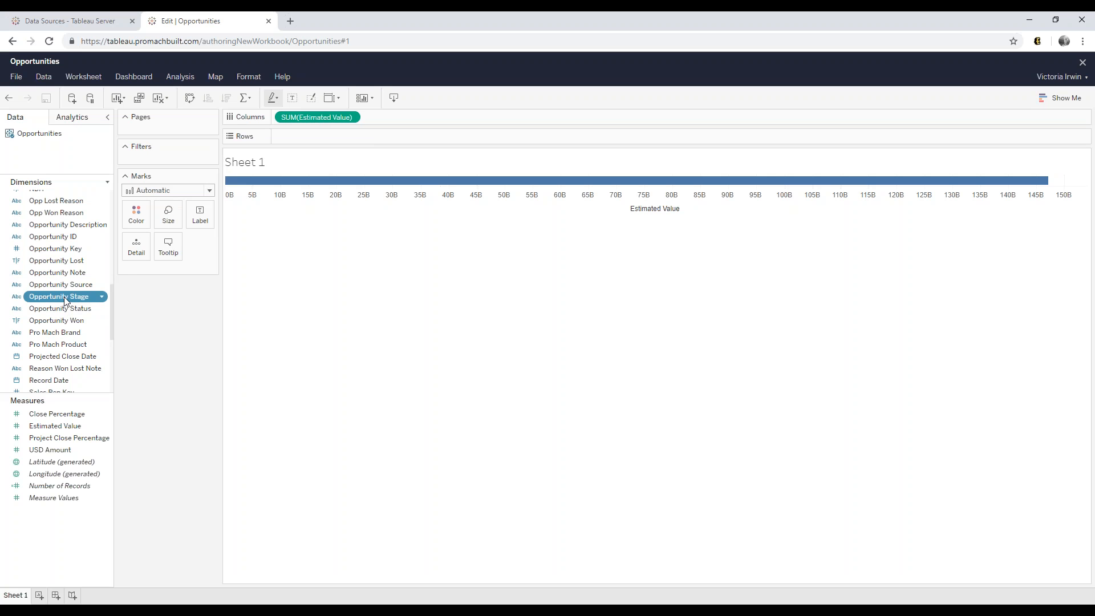
- Put Opportunity Stage on Rows, giving five stage bars with Sell the Product near 140B
{"action": "left_click_drag", "start_coordinate": [64, 296], "coordinate": [309, 136]}
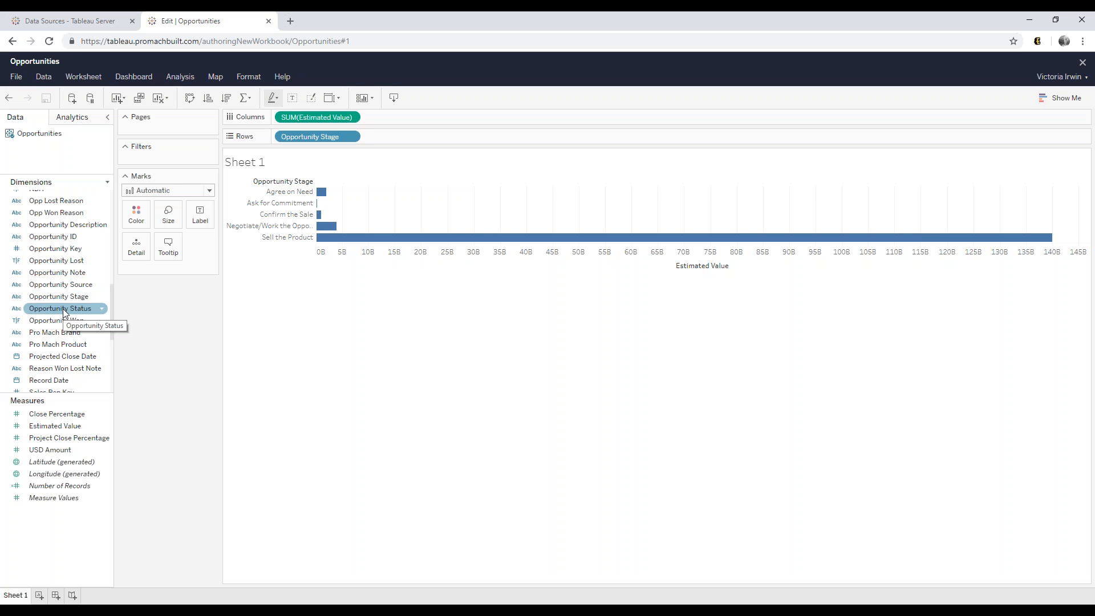
- Add an Opportunity Status filter with every value cleared, then add a blank Sheet 2
{"action": "left_click_drag", "start_coordinate": [63, 309], "coordinate": [164, 160]}
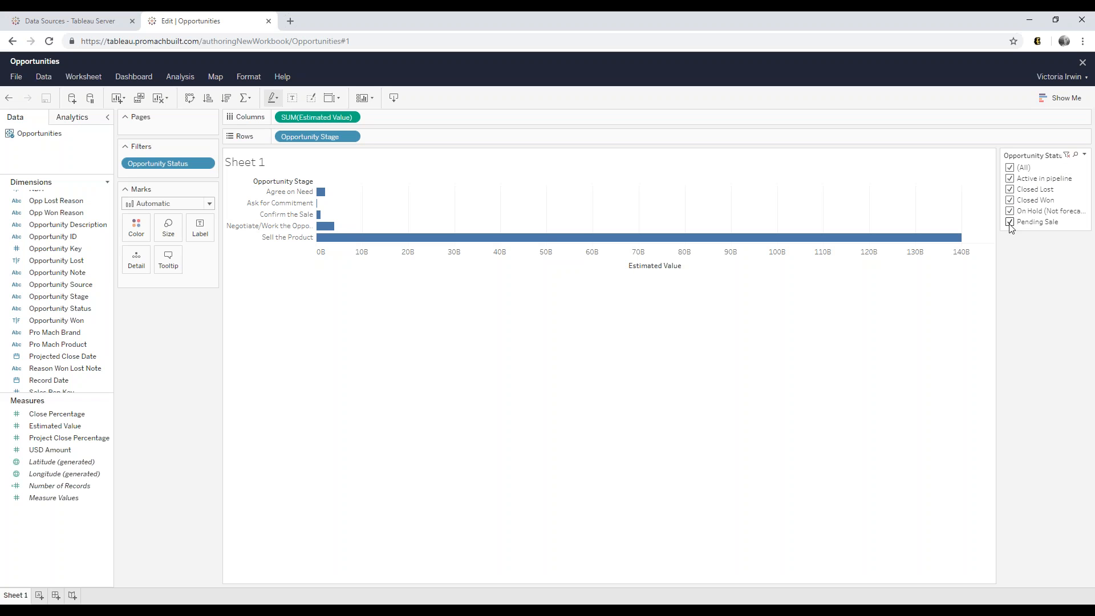
{"action": "left_click", "coordinate": [1010, 168]}
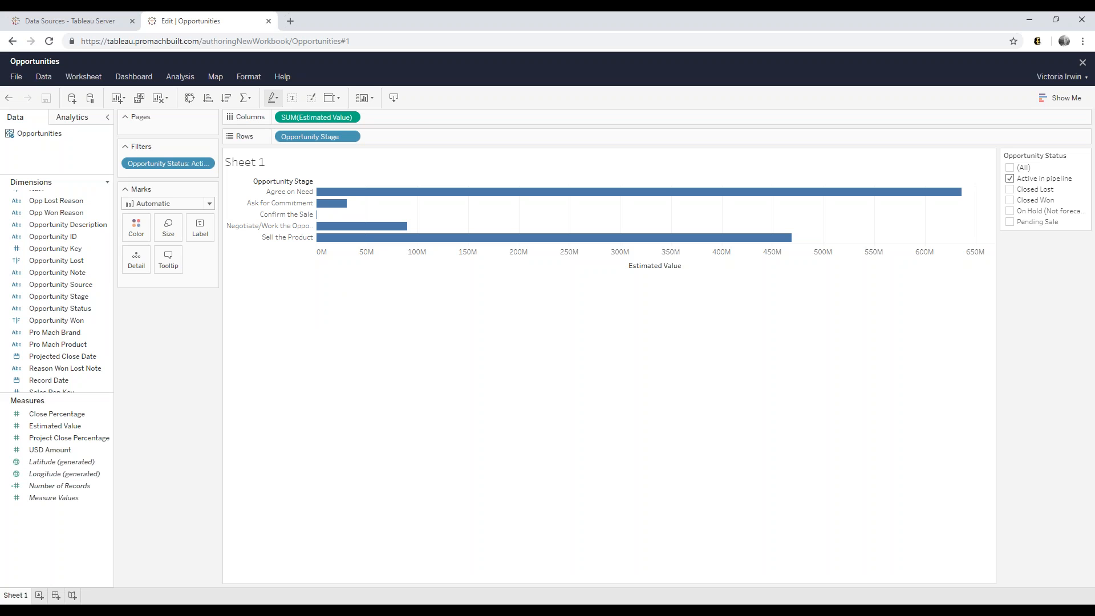
{"action": "left_click", "coordinate": [39, 595]}
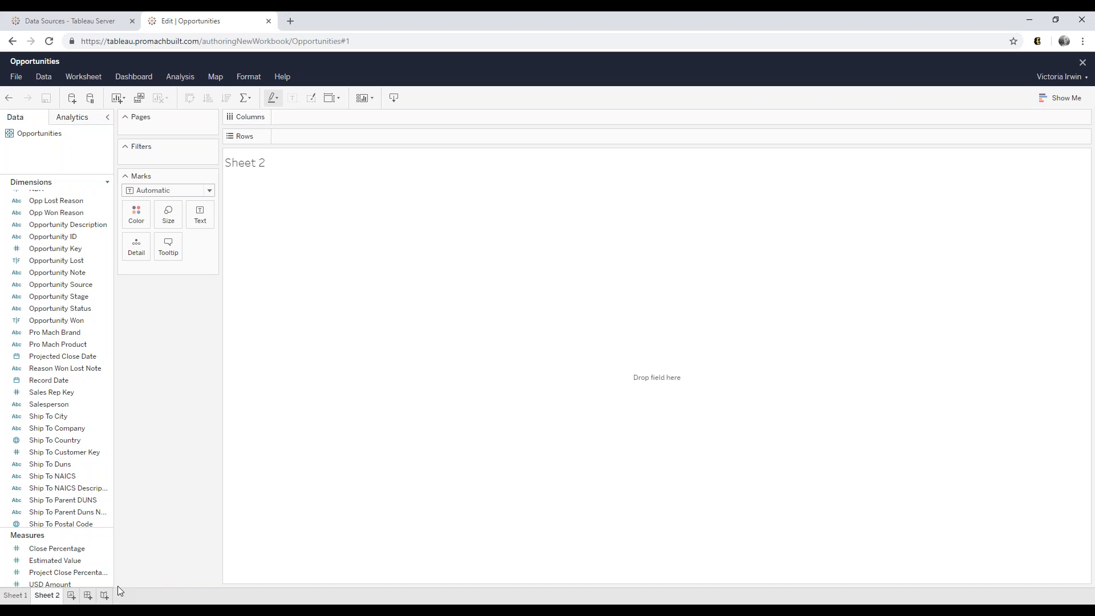
- Put Estimated Value on Columns and filter Opportunity Status to Active in pipeline only
{"action": "left_click", "coordinate": [71, 565]}
{"action": "left_click_drag", "start_coordinate": [71, 567], "coordinate": [332, 123]}
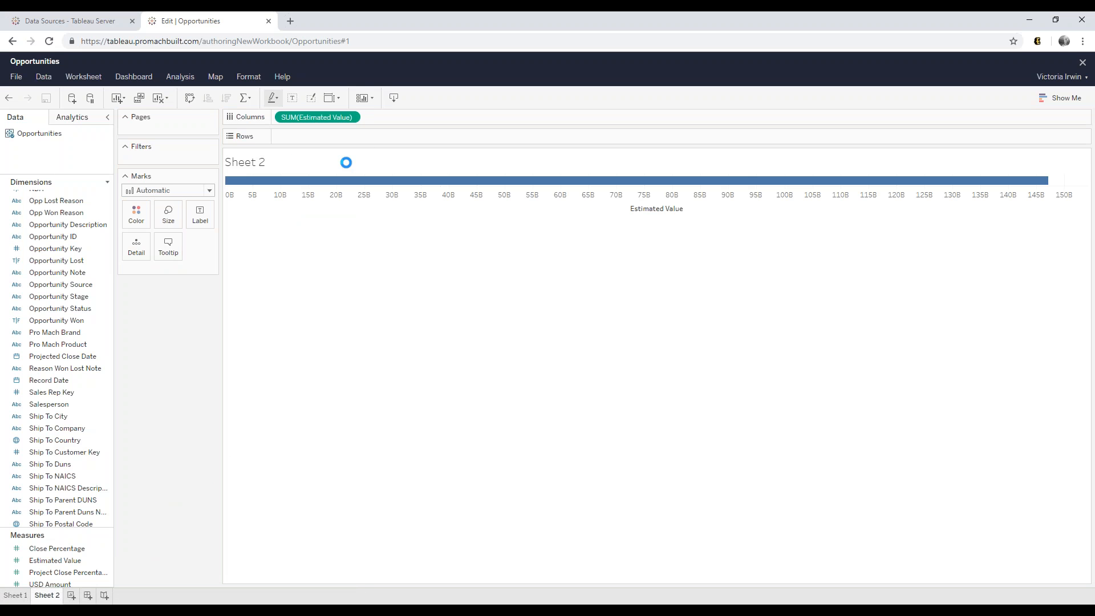
{"action": "left_click", "coordinate": [71, 309]}
{"action": "left_click", "coordinate": [71, 310]}
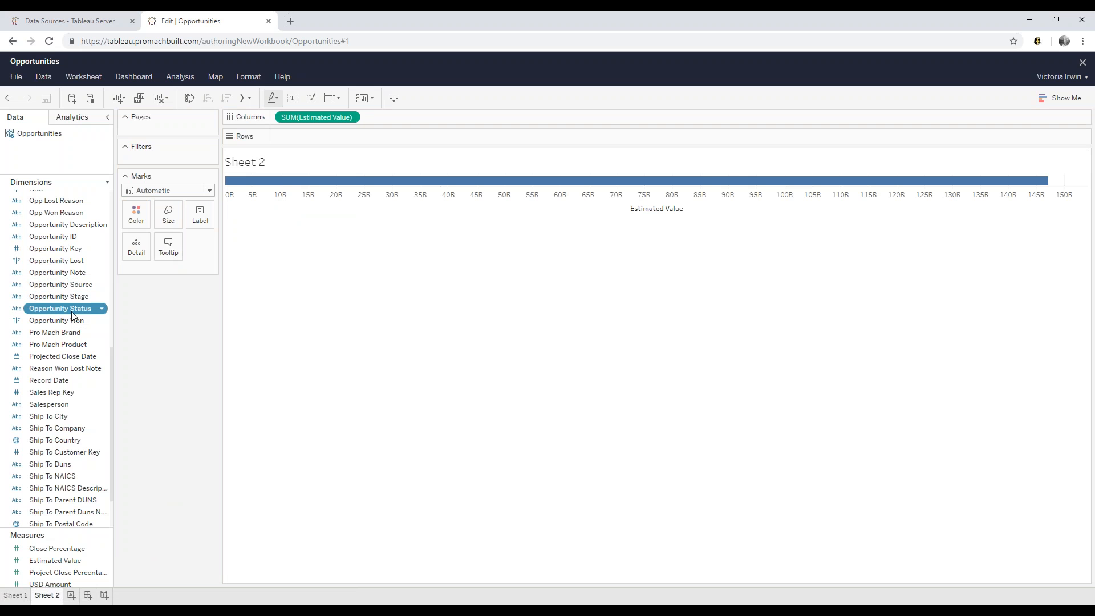
{"action": "left_click_drag", "start_coordinate": [71, 311], "coordinate": [166, 163]}
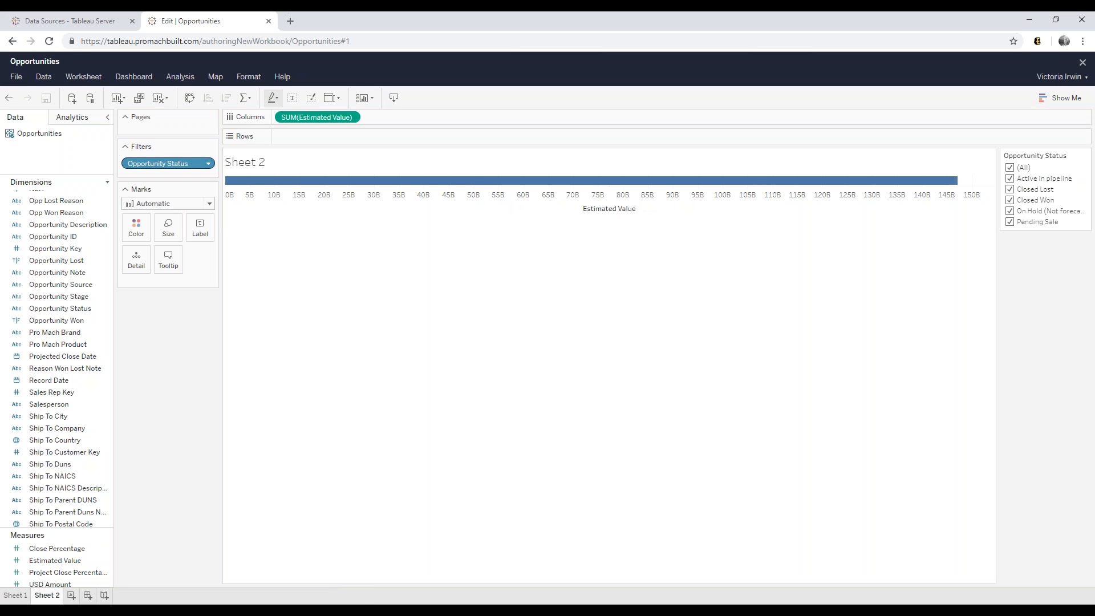
{"action": "left_click", "coordinate": [1008, 168]}
{"action": "left_click", "coordinate": [1009, 179]}
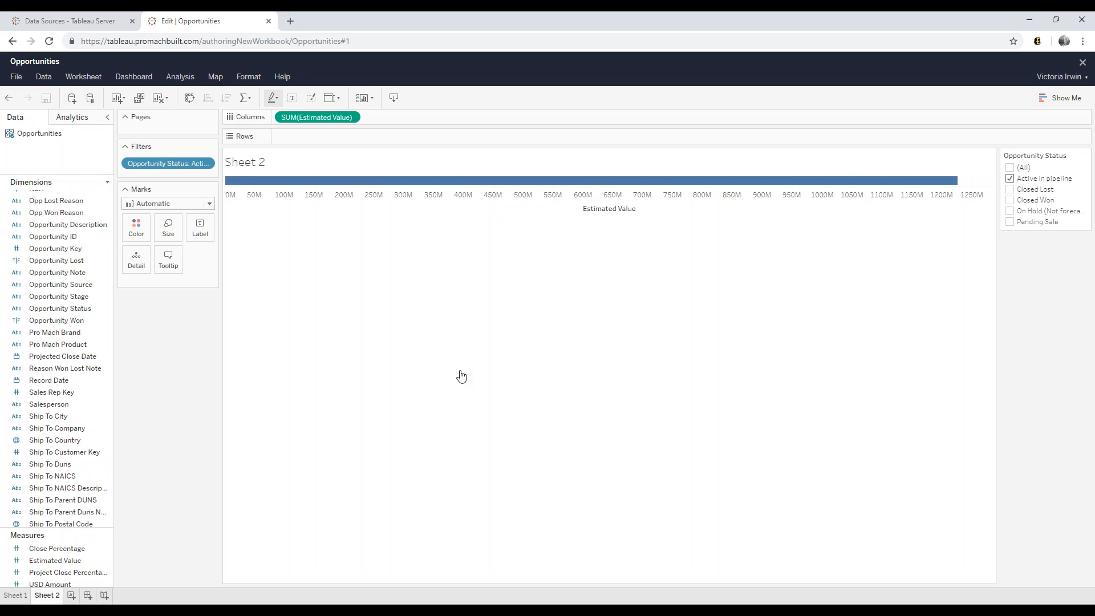
- Add Projected Close Date to Rows, drill to quarters and months, then collapse back to years
{"action": "left_click_drag", "start_coordinate": [77, 358], "coordinate": [323, 136]}
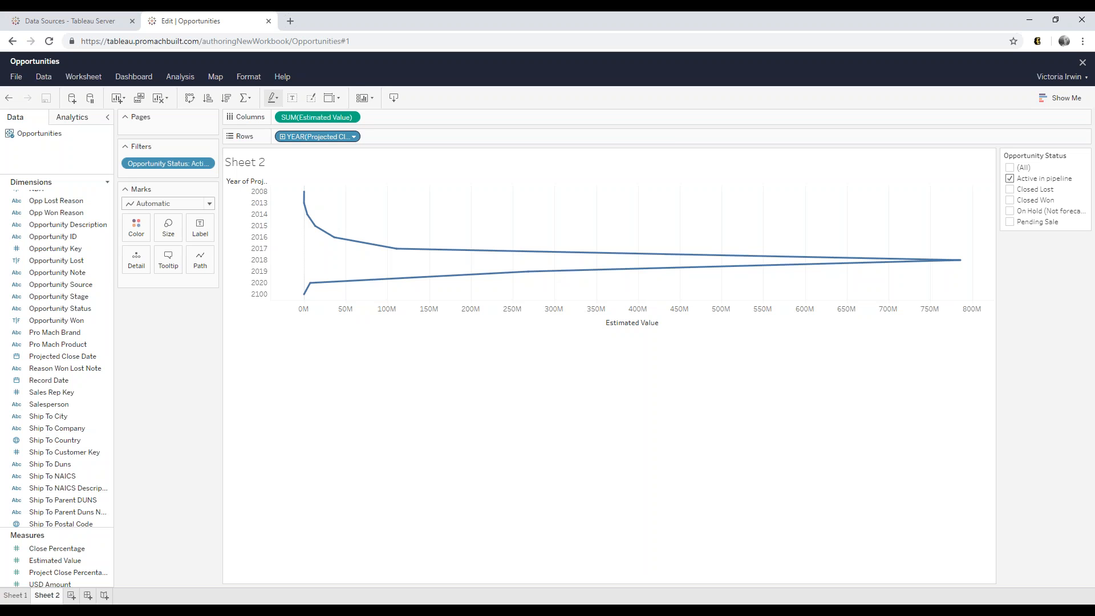
{"action": "left_click", "coordinate": [283, 138]}
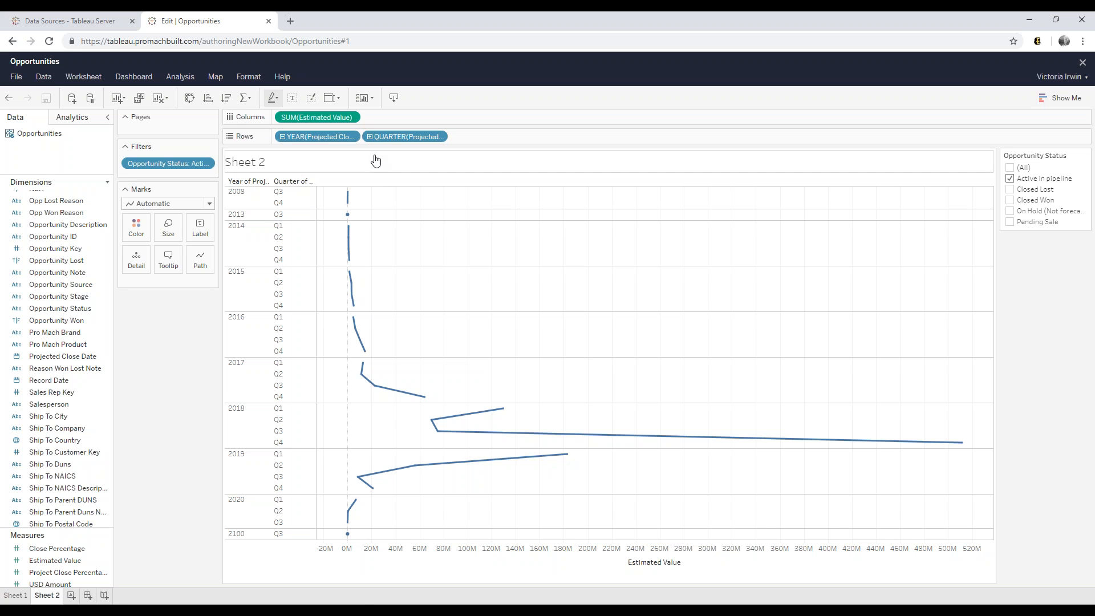
{"action": "left_click", "coordinate": [369, 136]}
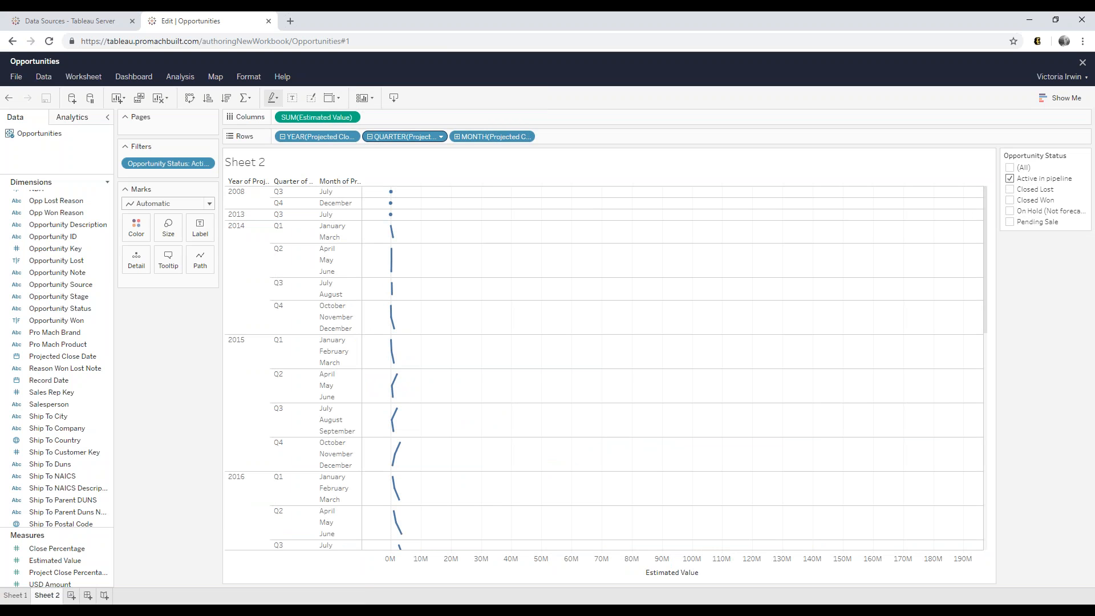
{"action": "left_click", "coordinate": [370, 136]}
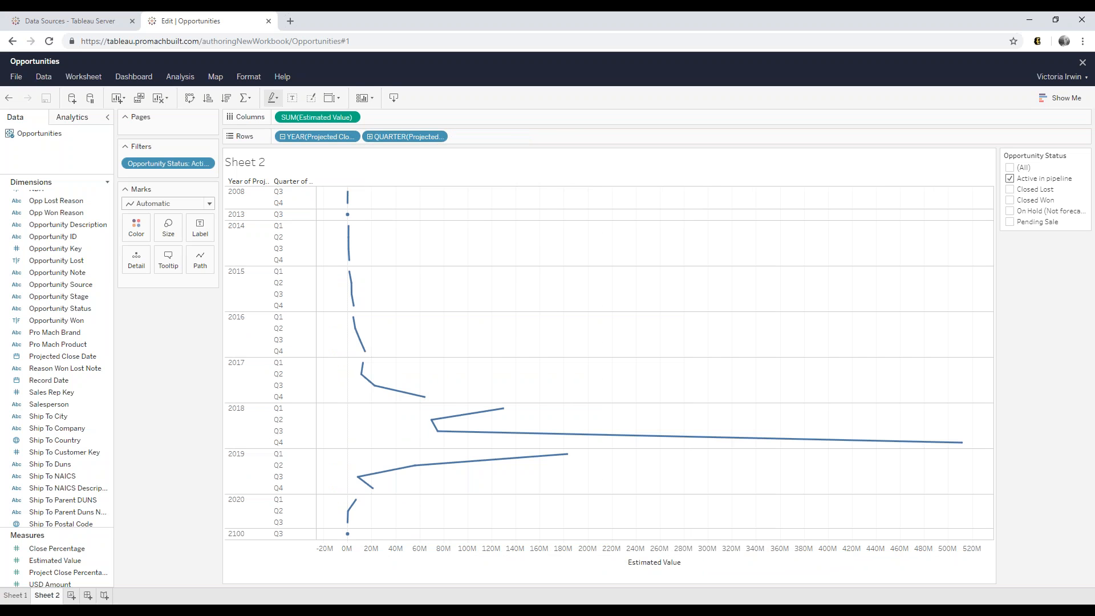
{"action": "left_click", "coordinate": [282, 137]}
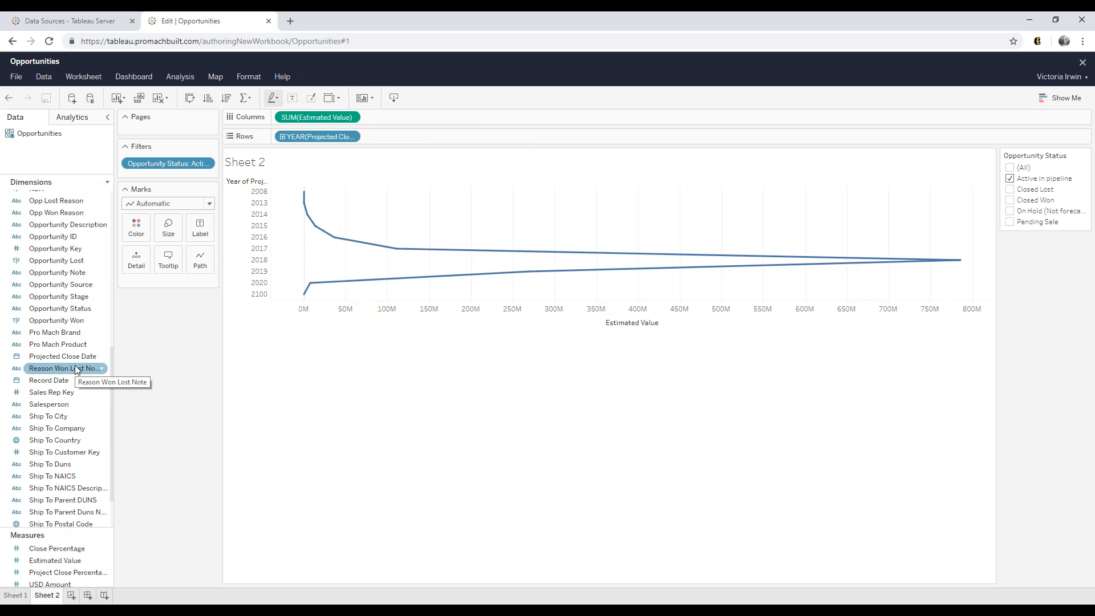
- Add a Projected Close Date range filter starting on 10/22/2018
{"action": "left_click_drag", "start_coordinate": [77, 356], "coordinate": [162, 177]}
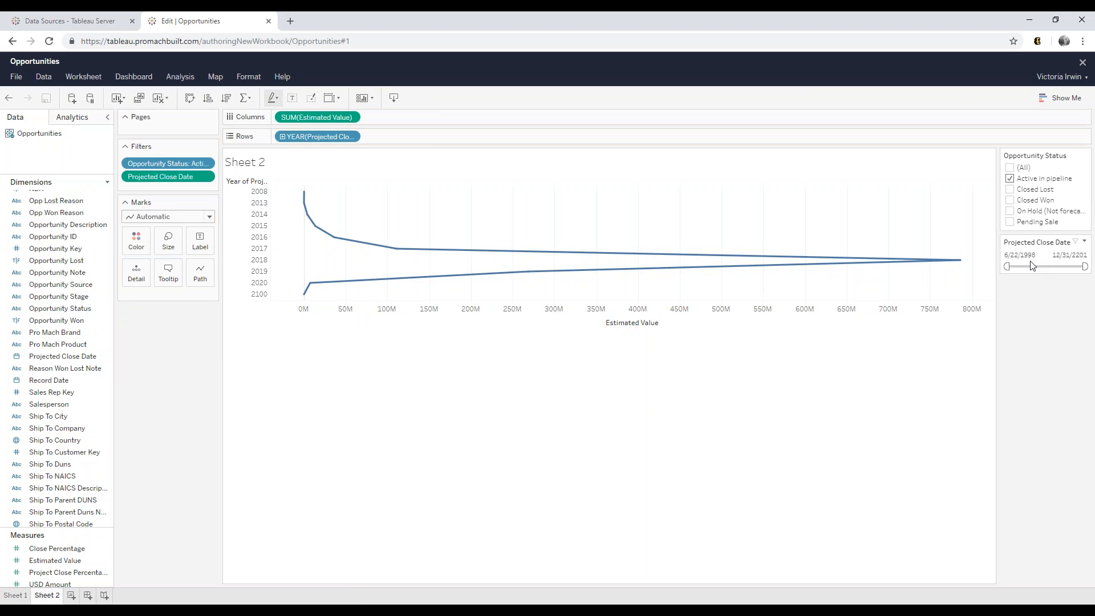
{"action": "left_click", "coordinate": [1019, 256]}
{"action": "left_click", "coordinate": [1009, 254]}
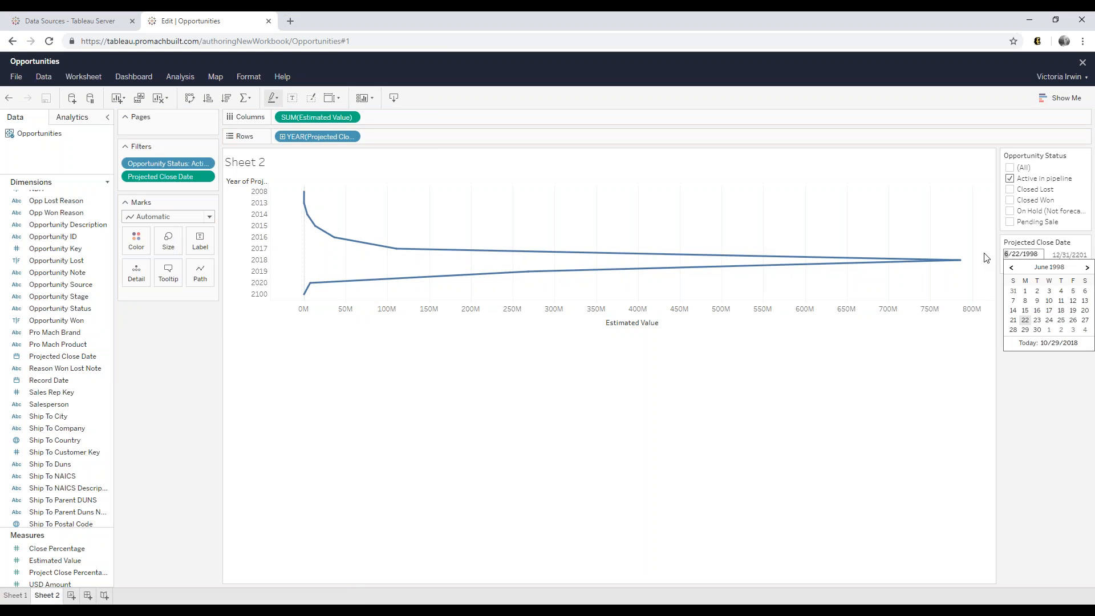
{"action": "key", "text": "BackSpace"}
{"action": "type", "text": "10"}
{"action": "key", "text": "BackSpace"}
{"action": "key", "text": "BackSpace"}
{"action": "key", "text": "BackSpace"}
{"action": "type", "text": "2018"}
{"action": "key", "text": "Return"}
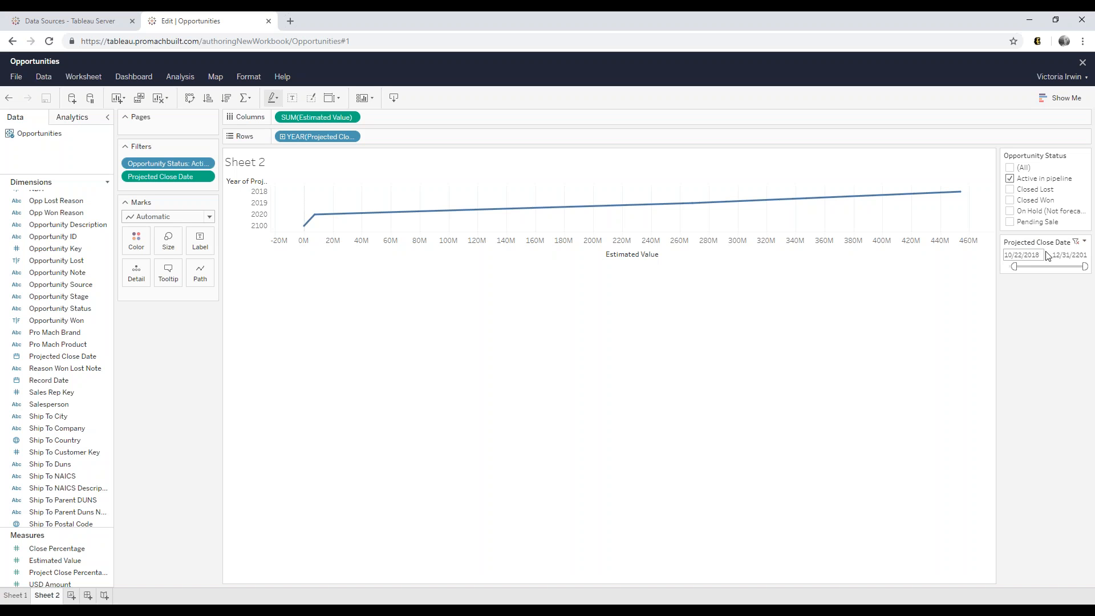
- Switch the Projected Close Date filter to Browse Periods and limit it to the 3-month range
{"action": "left_click", "coordinate": [1084, 241]}
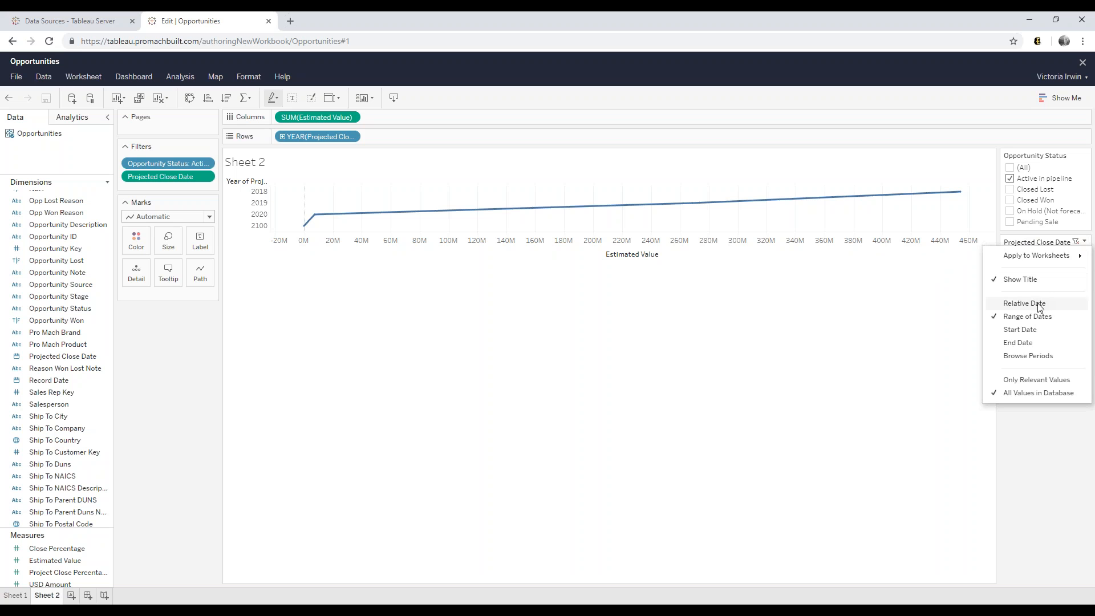
{"action": "left_click", "coordinate": [1028, 356]}
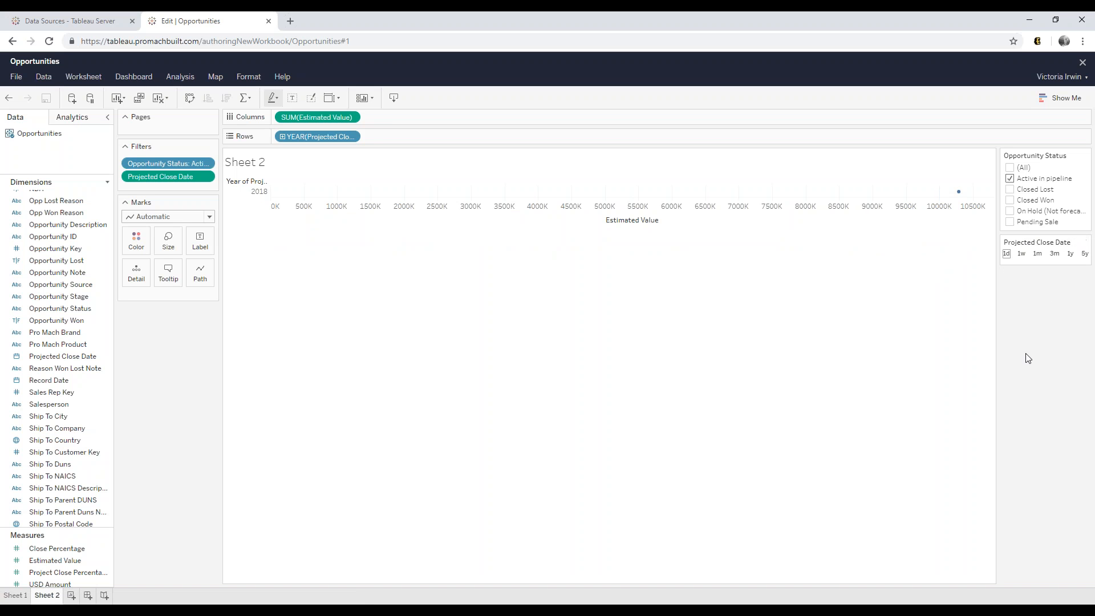
{"action": "left_click", "coordinate": [1054, 255]}
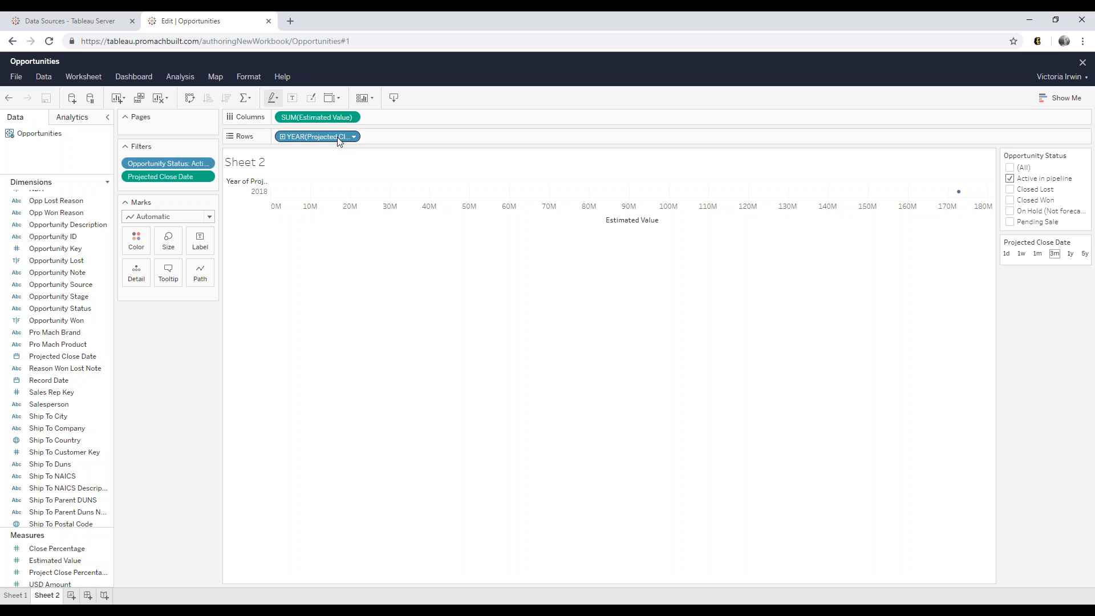
- Remove YEAR(Projected Close Date) from Rows, leaving a single Estimated Value bar of about 173M
{"action": "left_click_drag", "start_coordinate": [337, 137], "coordinate": [48, 308]}
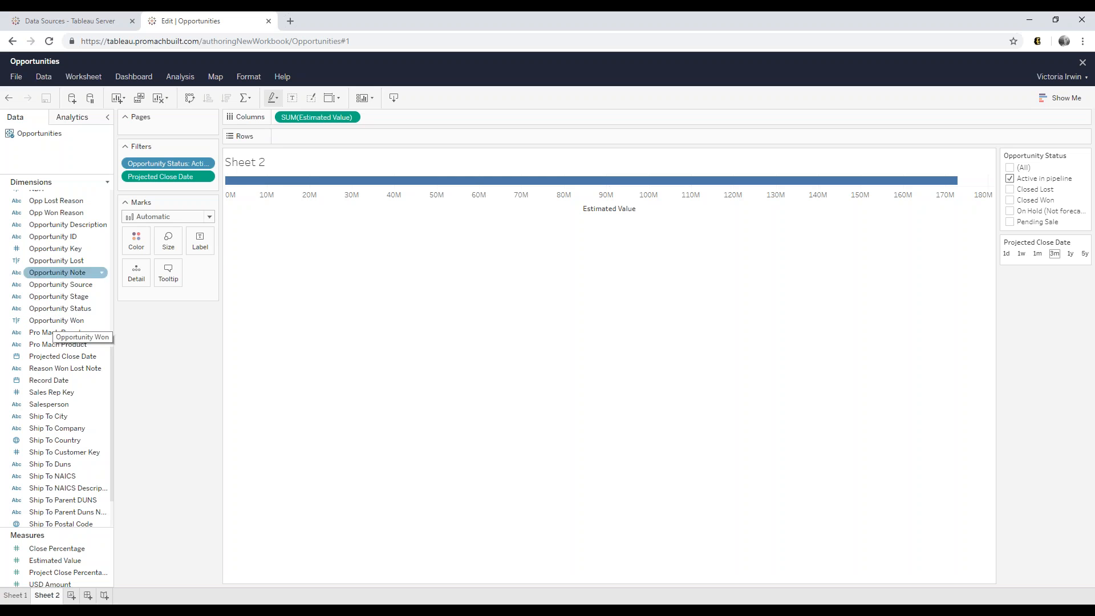
{"action": "left_click", "coordinate": [182, 79]}
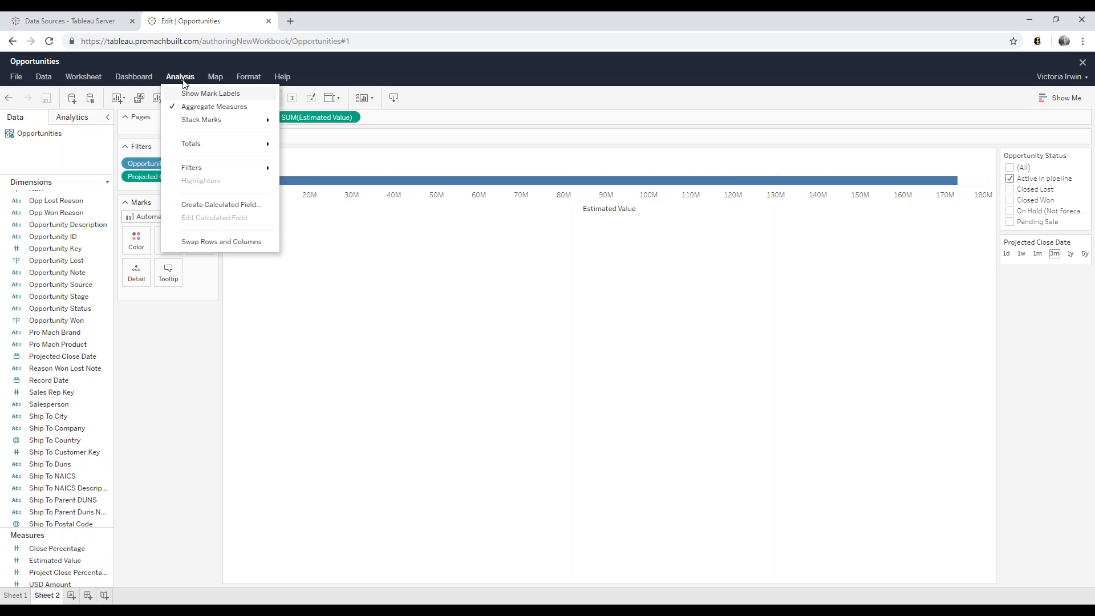
- Create a calculated field named 'Pipeline by Timing' with a blank formula and the function reference shown
{"action": "left_click", "coordinate": [214, 205]}
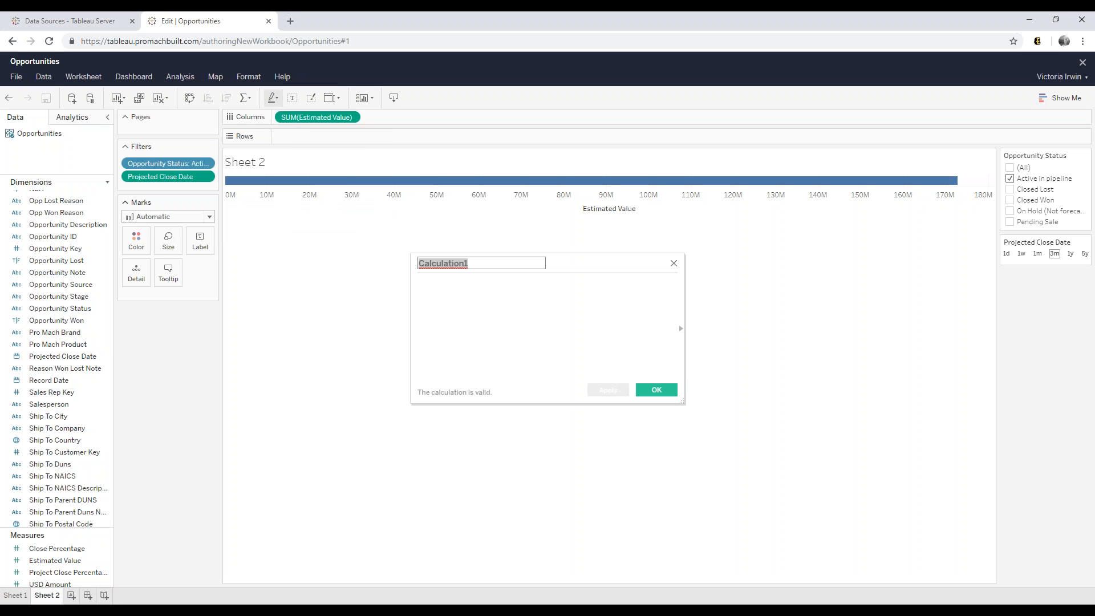
{"action": "type", "text": "T"}
{"action": "key", "text": "BackSpace"}
{"action": "type", "text": "Pipeline by Timing"}
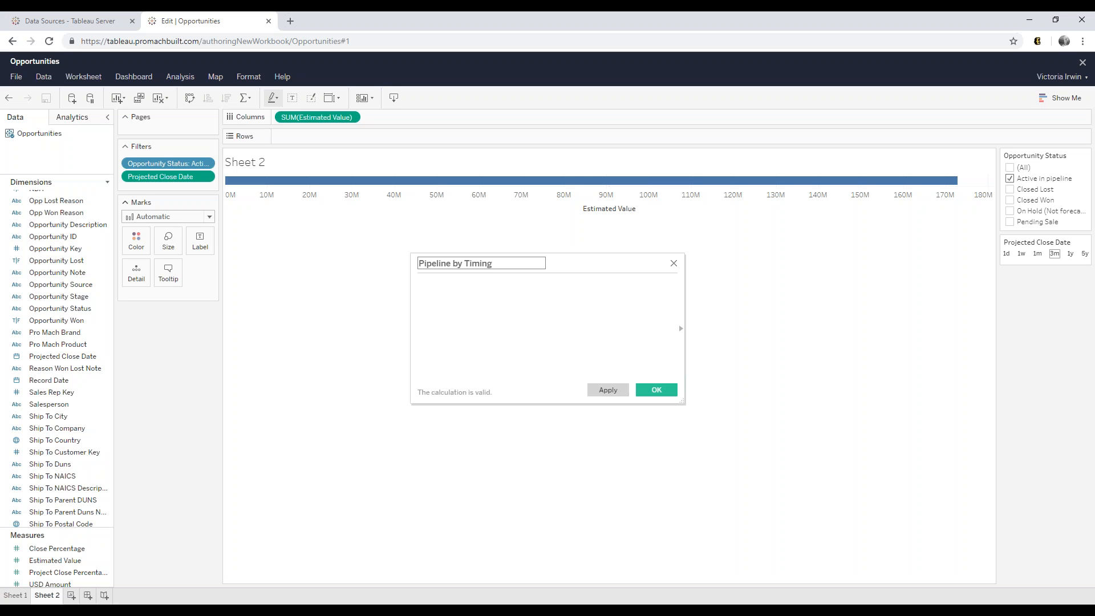
{"action": "left_click", "coordinate": [468, 329]}
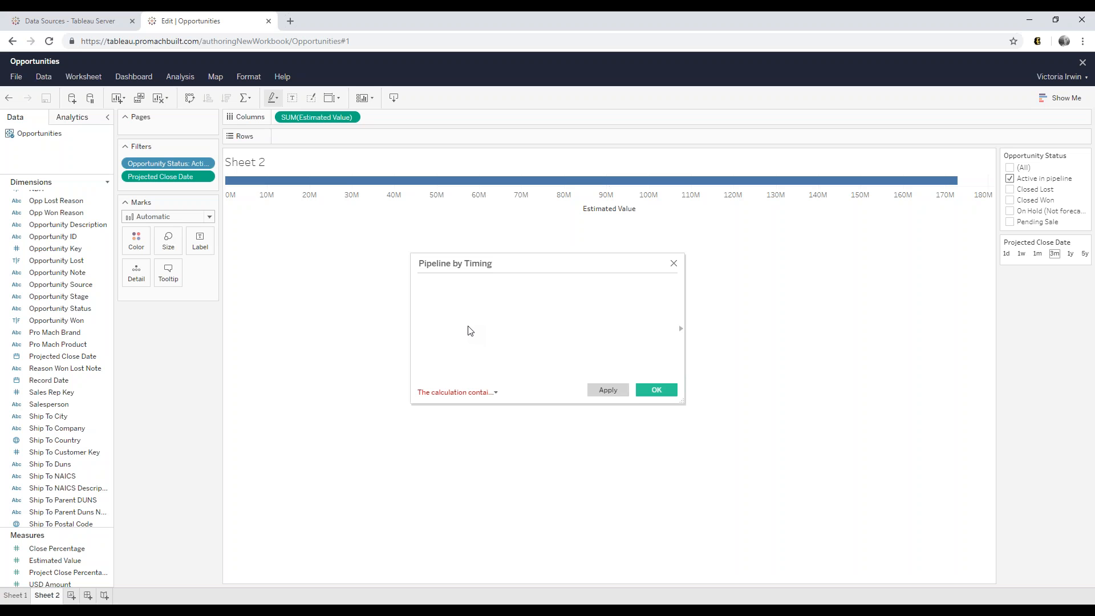
{"action": "left_click", "coordinate": [681, 329]}
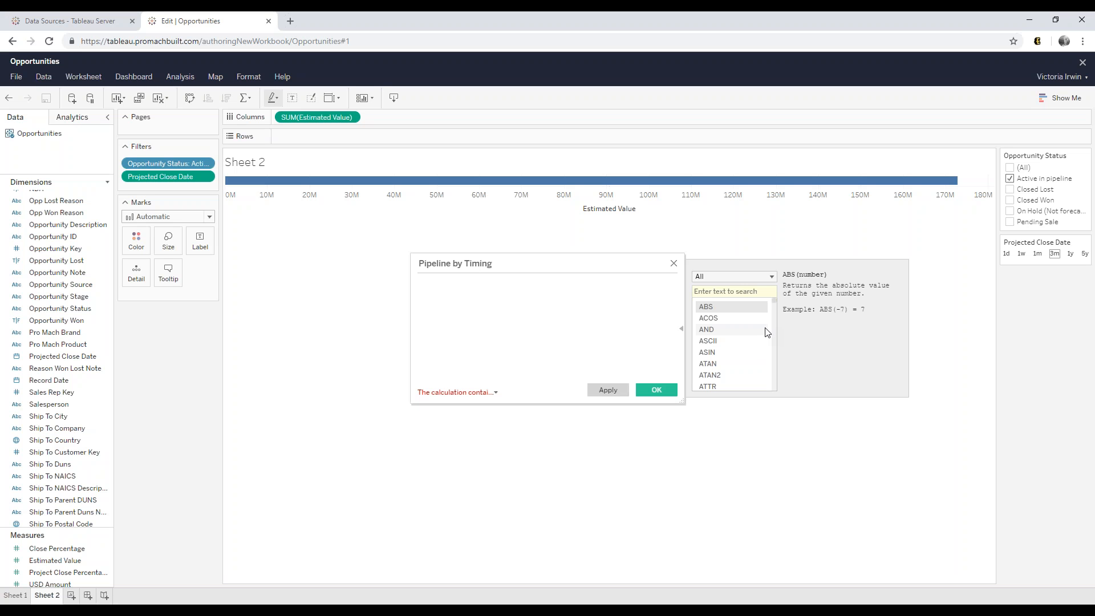
- Search 'sum' to read the SUM function's help, then bring up the Pipeline - Timing Word document
{"action": "left_click", "coordinate": [757, 290]}
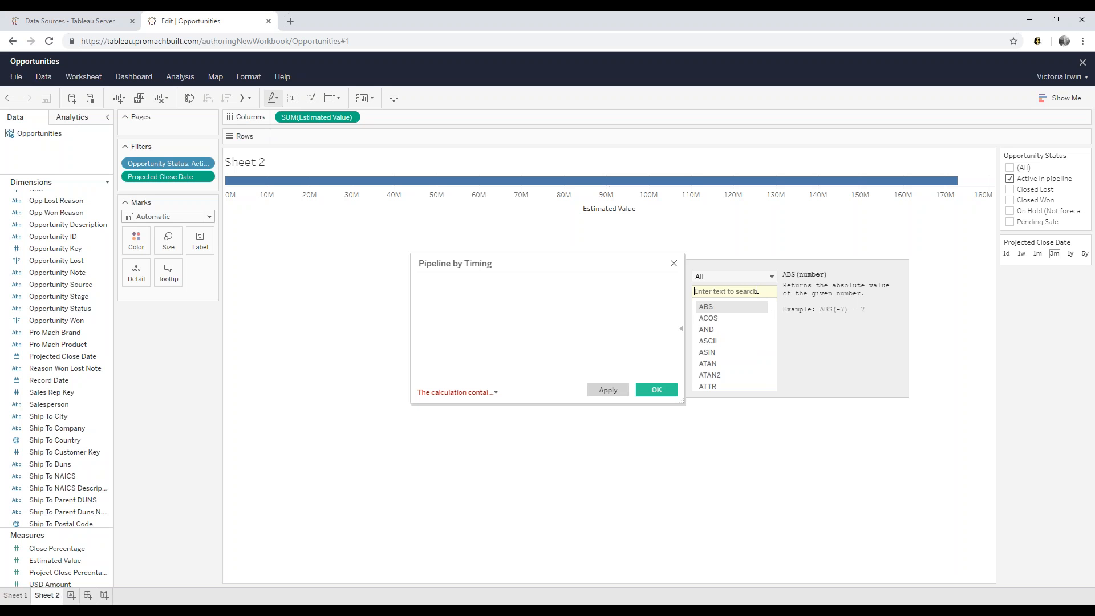
{"action": "type", "text": "sum"}
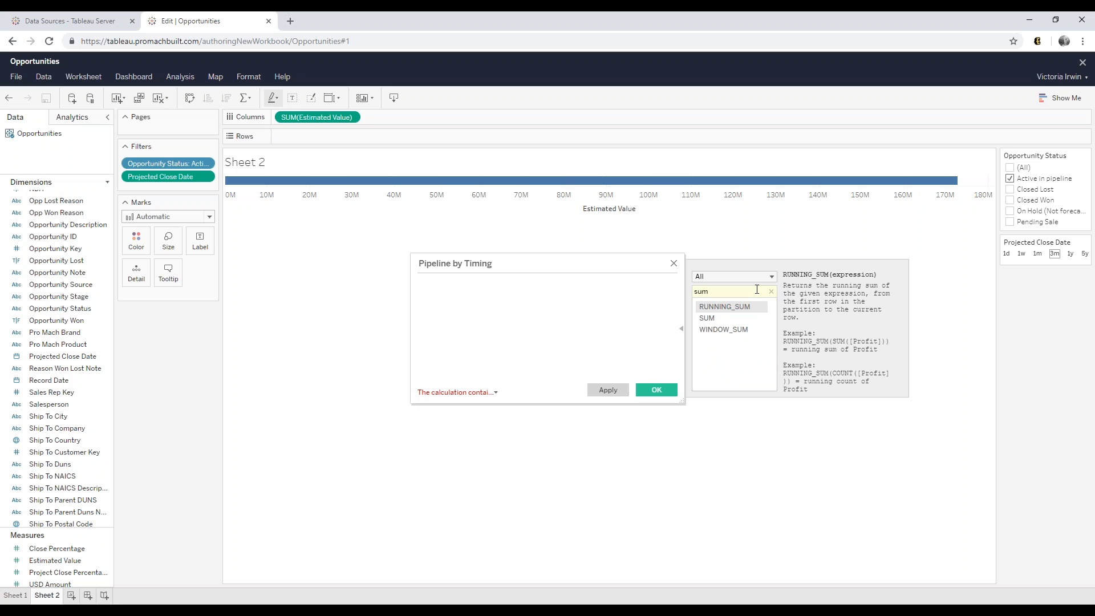
{"action": "left_click", "coordinate": [725, 318]}
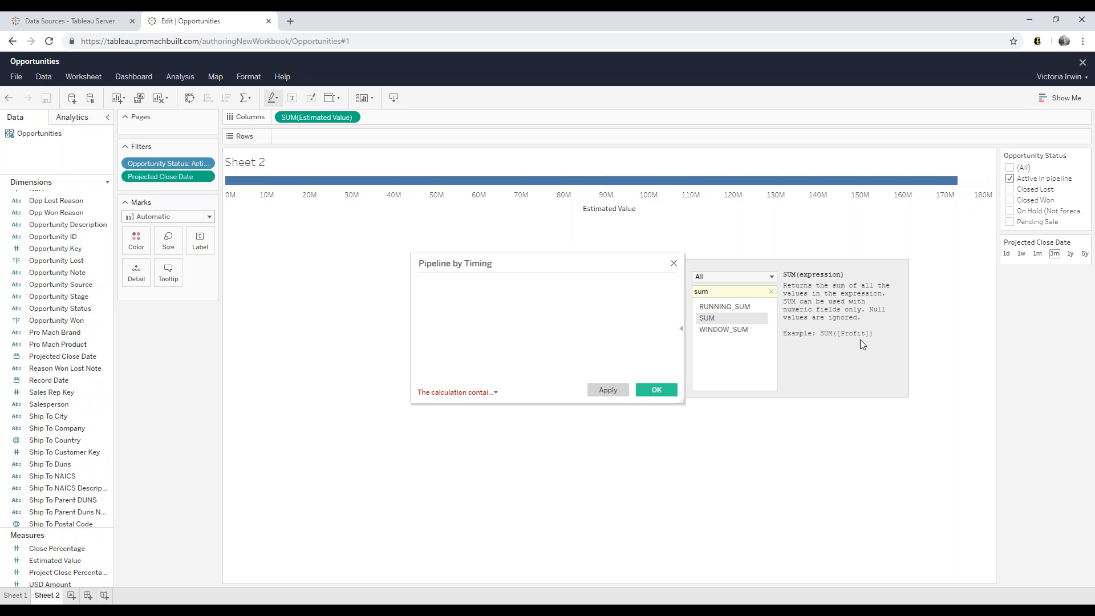
{"action": "left_click", "coordinate": [681, 328]}
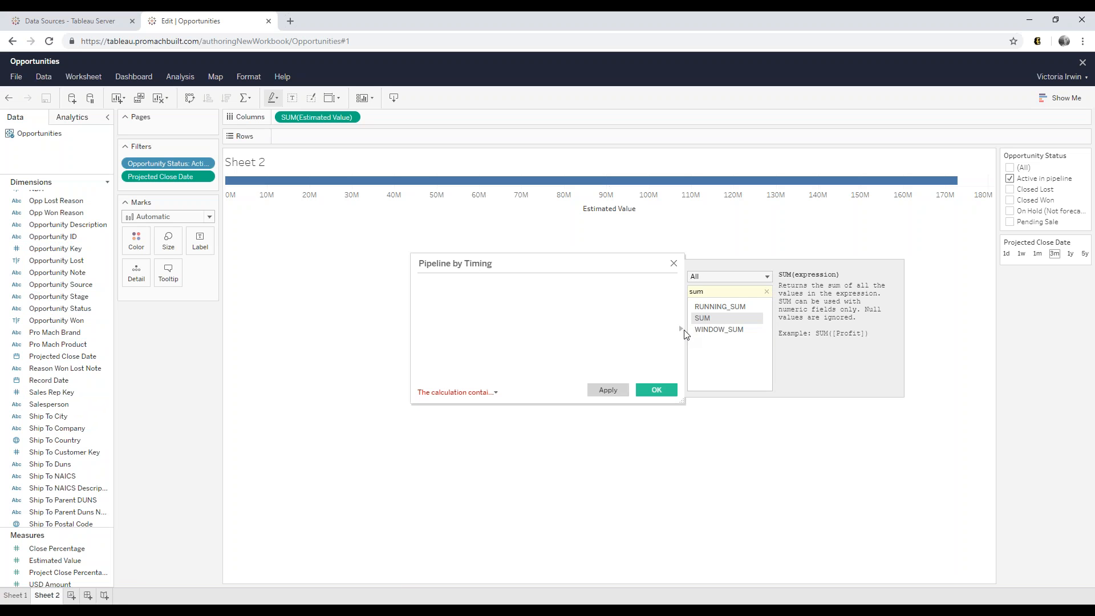
{"action": "left_click", "coordinate": [399, 606]}
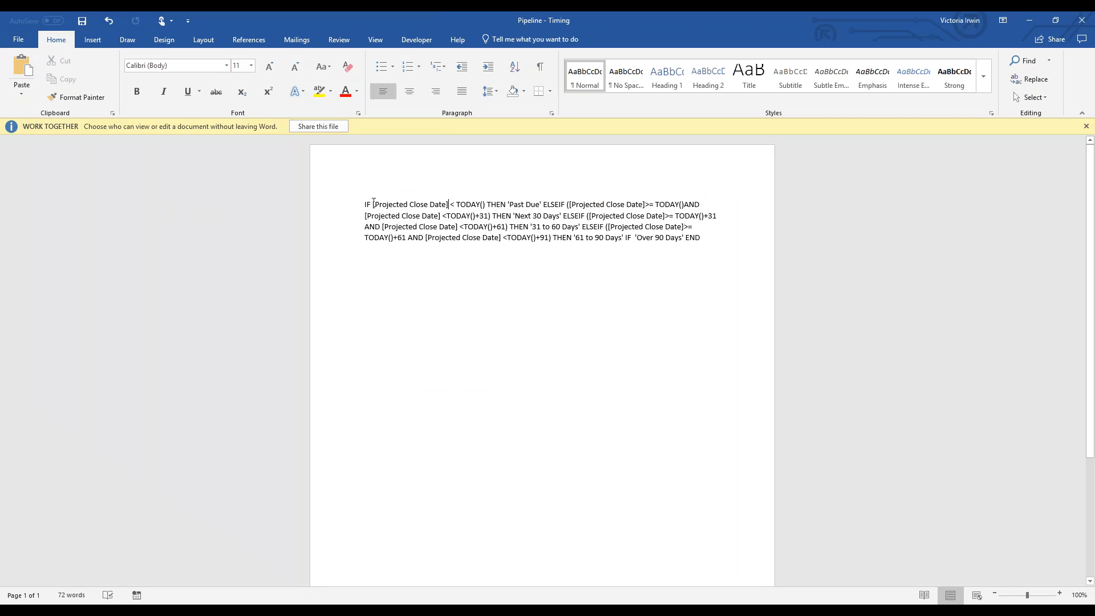
- Add a space before TODAY() in the Word formula, copy the whole IF formula, and return to Tableau
{"action": "left_click", "coordinate": [368, 204]}
{"action": "left_click", "coordinate": [454, 204]}
{"action": "left_click", "coordinate": [669, 216]}
{"action": "left_click_drag", "start_coordinate": [707, 236], "coordinate": [335, 199]}
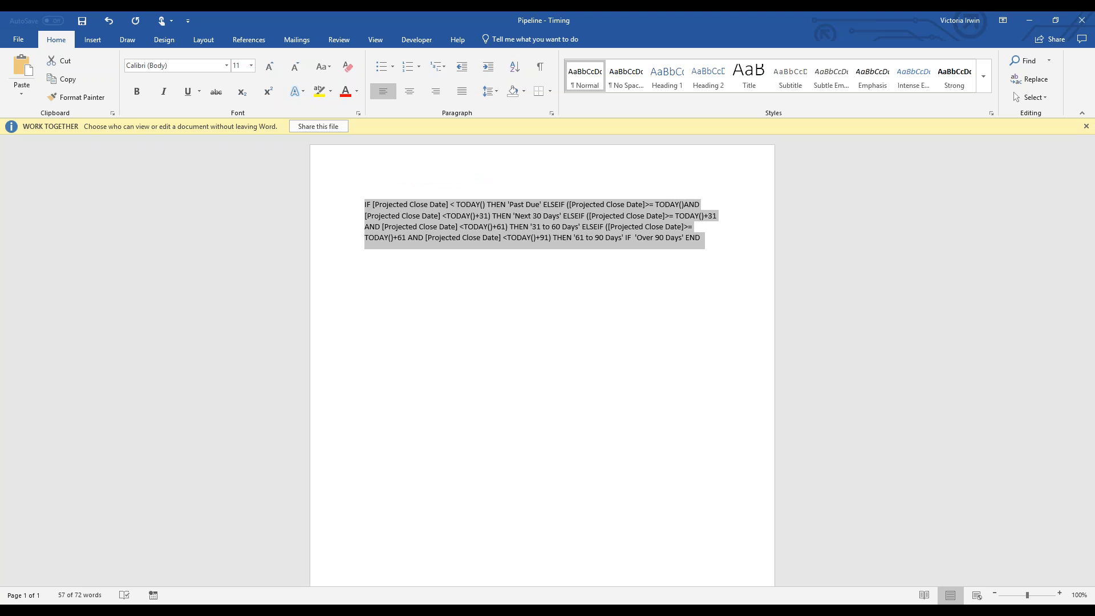
{"action": "left_click", "coordinate": [406, 611]}
{"action": "left_click", "coordinate": [371, 588]}
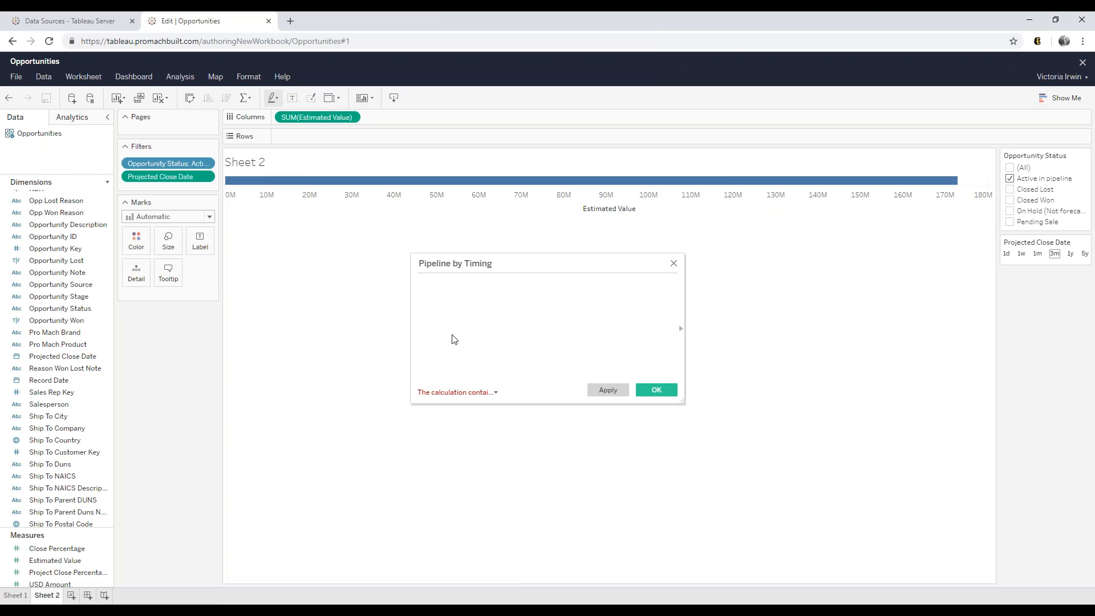
- Paste the copied formula into Pipeline by Timing and check the reported calculation error
{"action": "key", "text": "ctrl+v"}
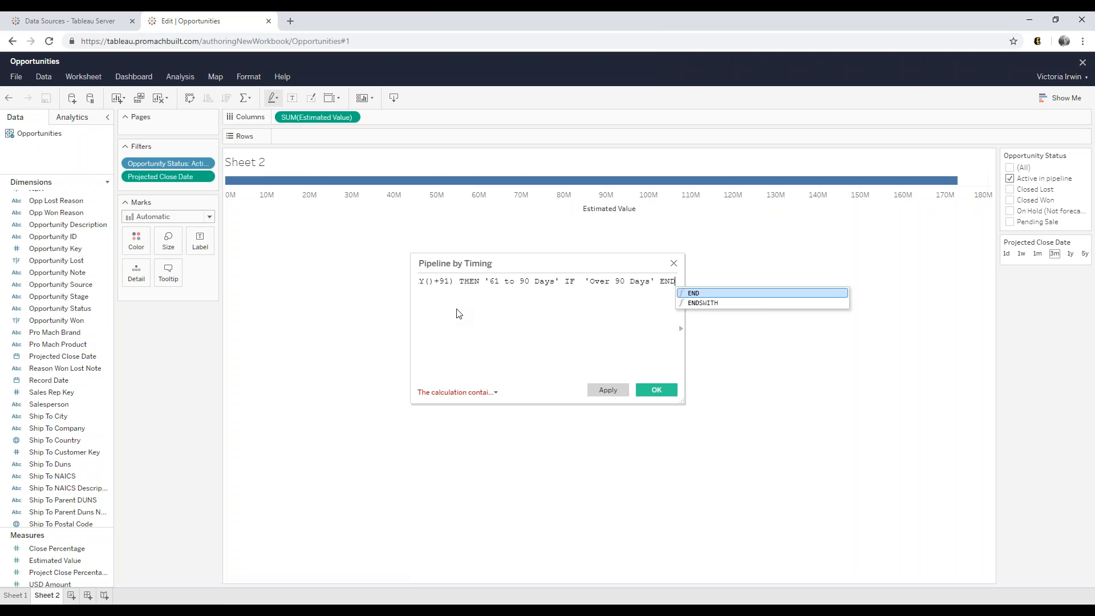
{"action": "left_click", "coordinate": [460, 314]}
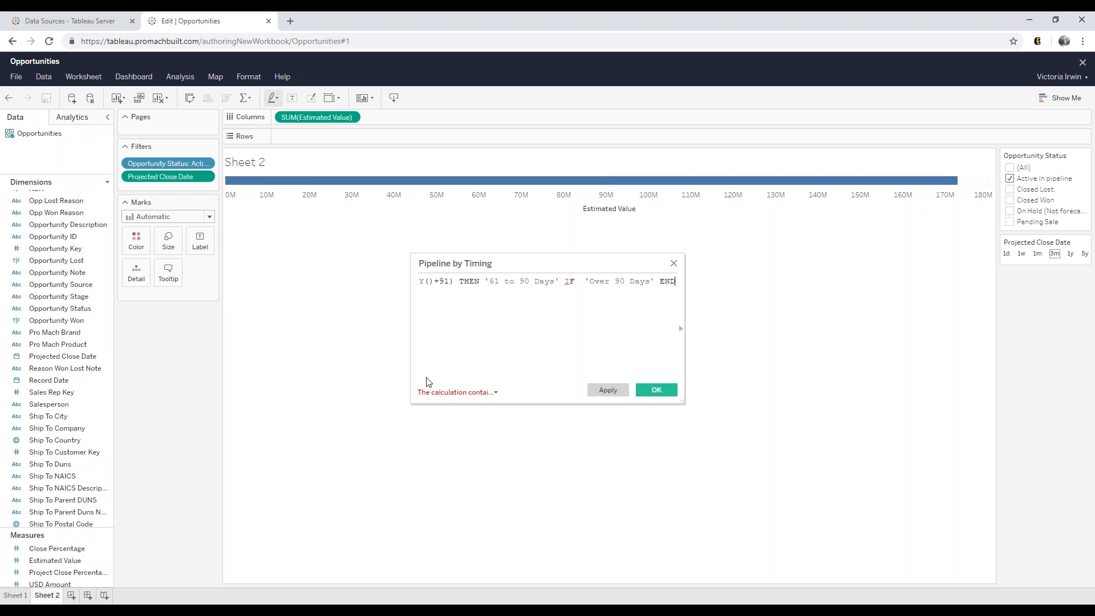
{"action": "left_click", "coordinate": [495, 392]}
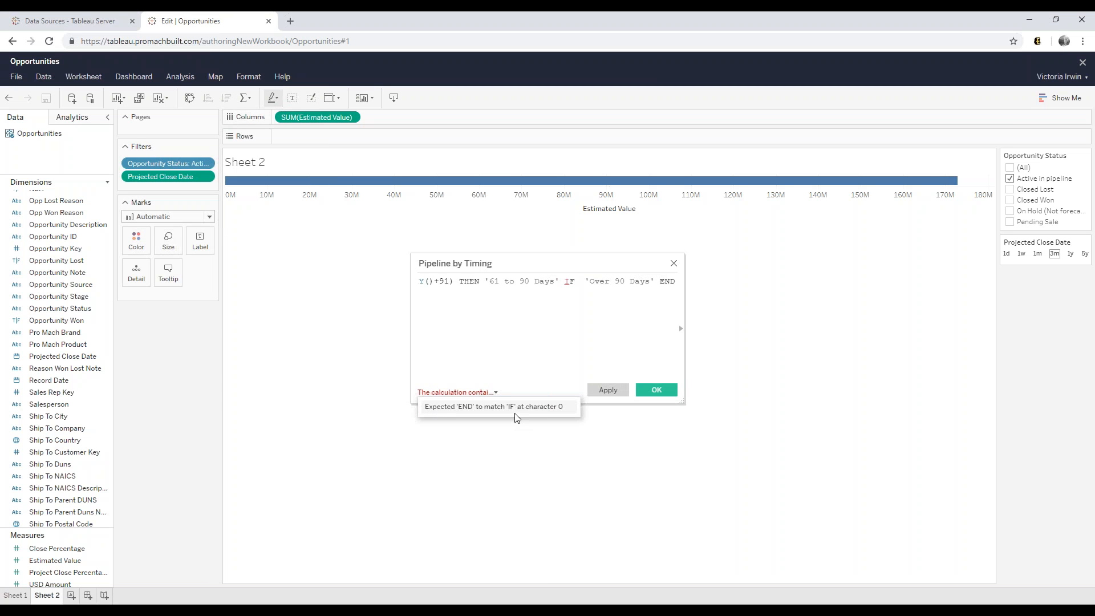
{"action": "left_click", "coordinate": [568, 286]}
- Replace the stray IF before 'Over 90 Days' with ELSE and save the valid calculation
{"action": "double_click", "coordinate": [568, 283]}
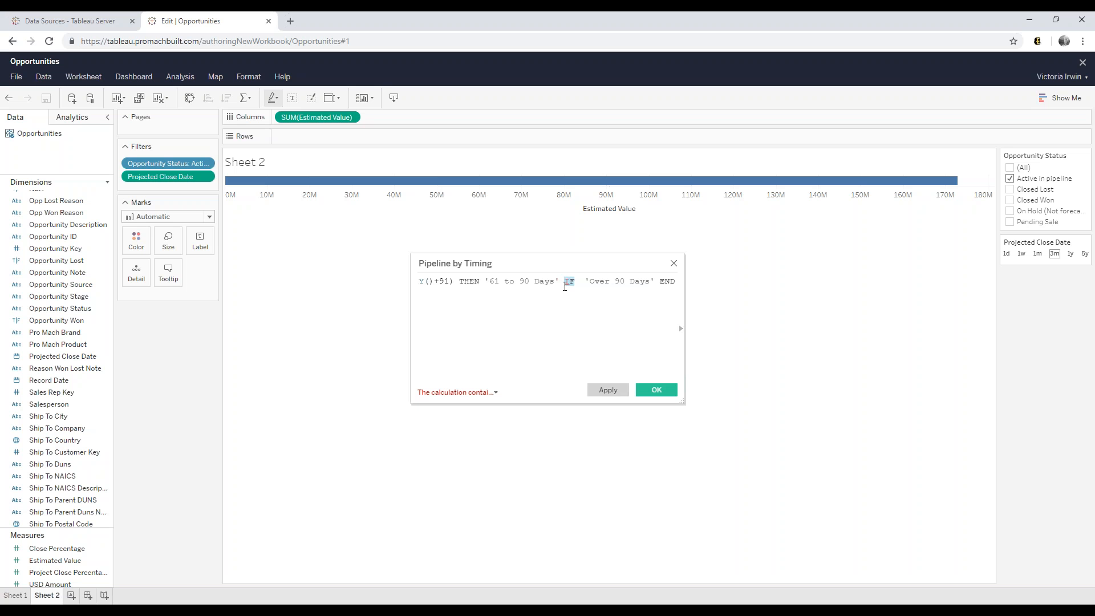
{"action": "type", "text": "ELSE"}
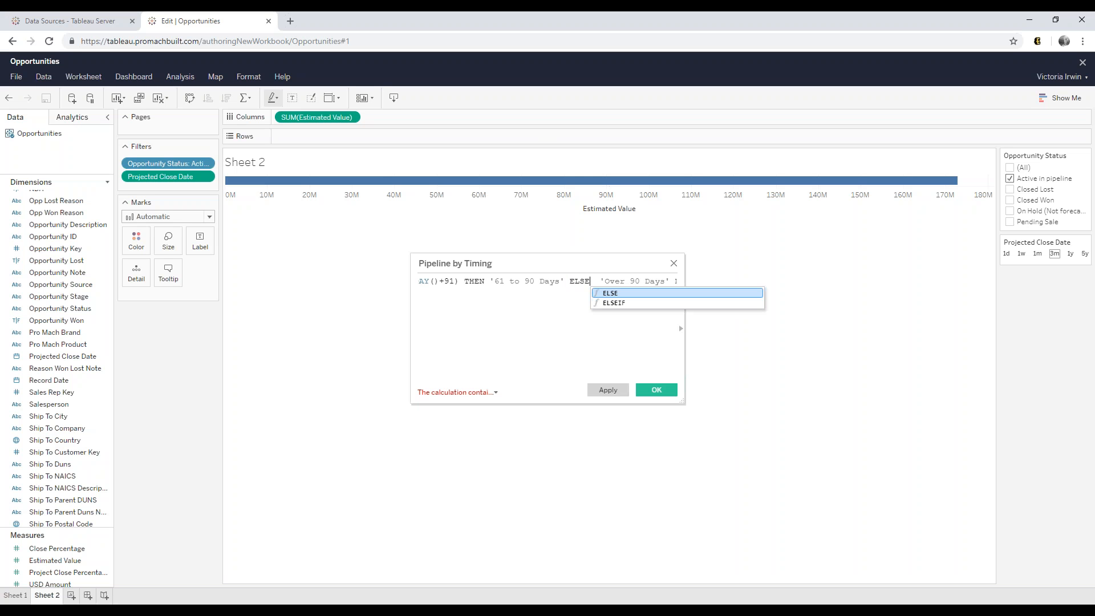
{"action": "key", "text": "Escape"}
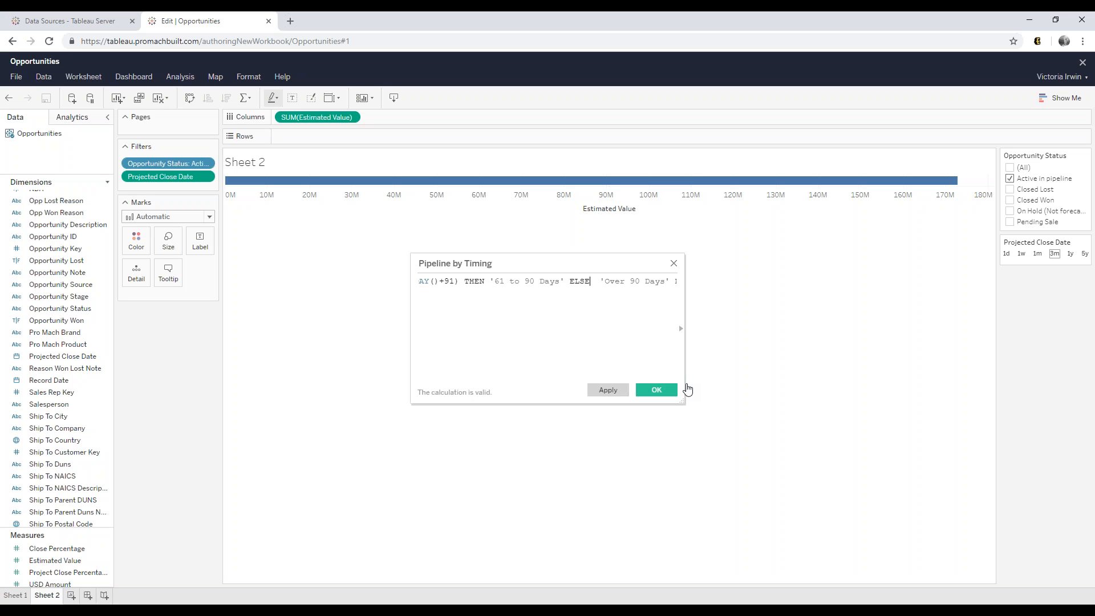
{"action": "left_click", "coordinate": [655, 390]}
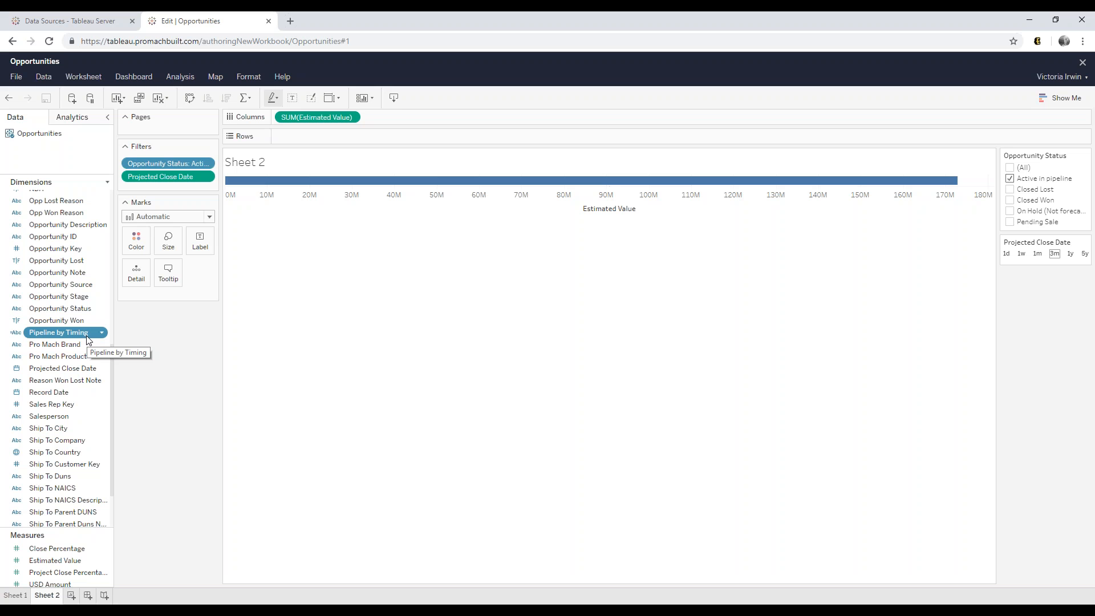
- Put Pipeline by Timing on Rows and toggle (All) in the Opportunity Status filter
{"action": "left_click_drag", "start_coordinate": [73, 333], "coordinate": [309, 138]}
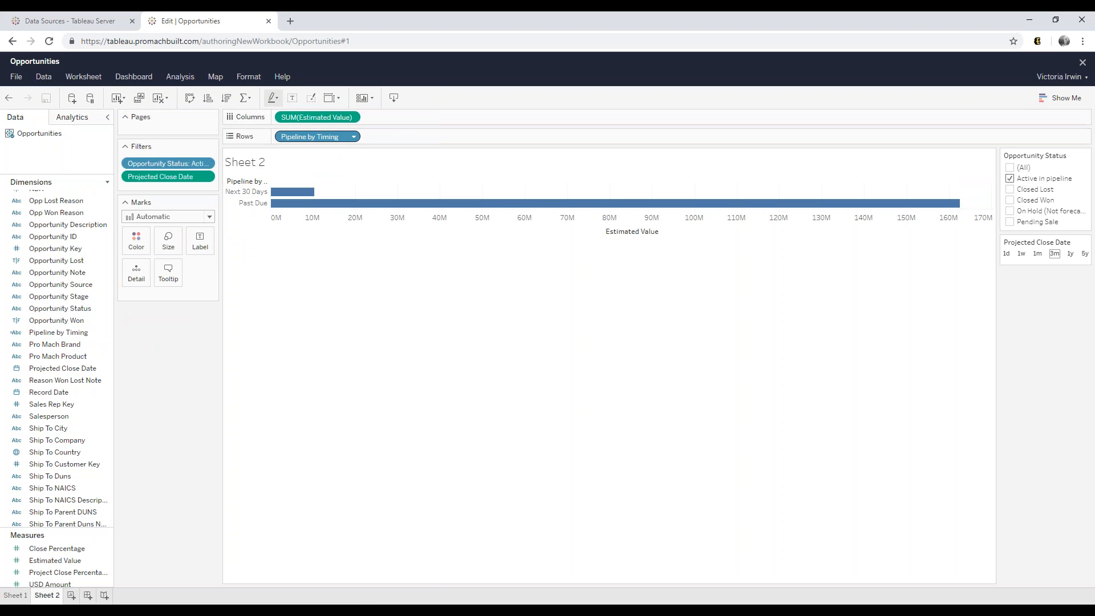
{"action": "left_click", "coordinate": [1011, 167]}
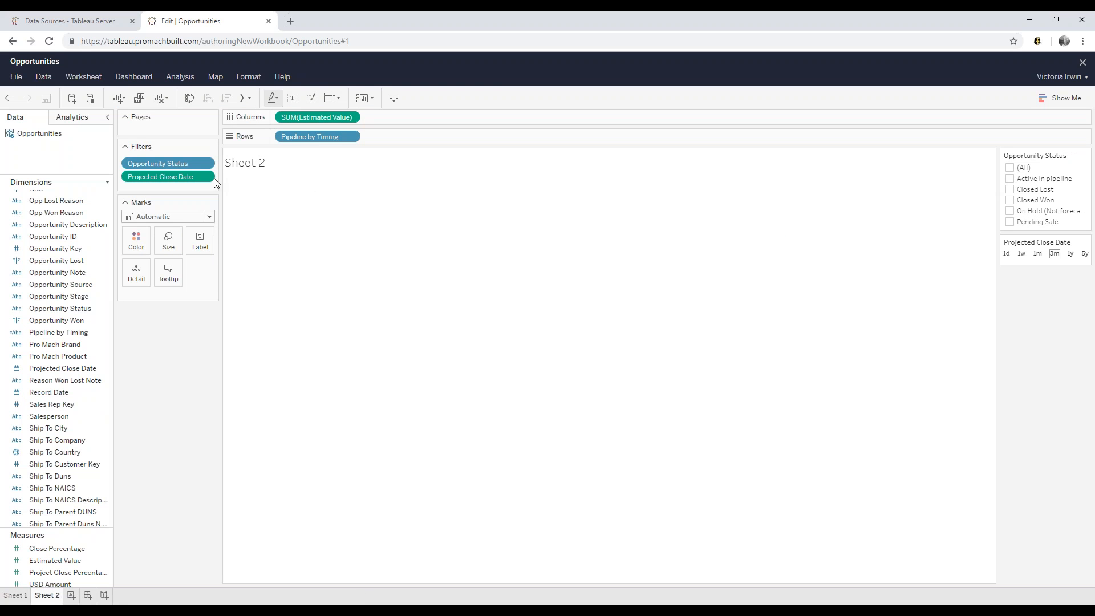
- Filter to 'Active in pipeline' opportunities and remove the Projected Close Date filter, showing five timing bars
{"action": "left_click", "coordinate": [1010, 179]}
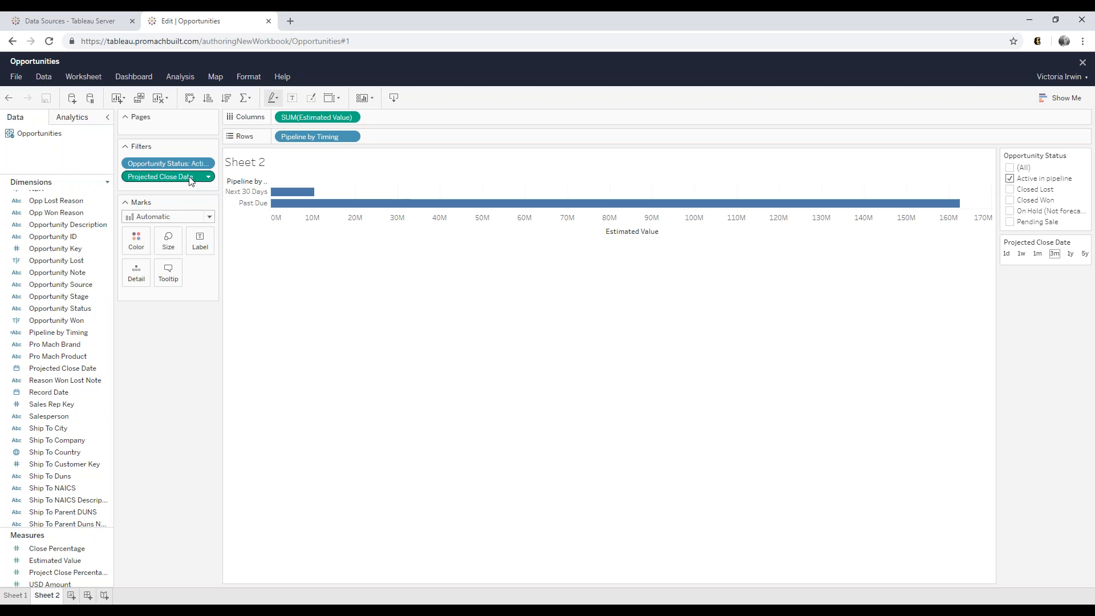
{"action": "left_click_drag", "start_coordinate": [191, 180], "coordinate": [47, 321]}
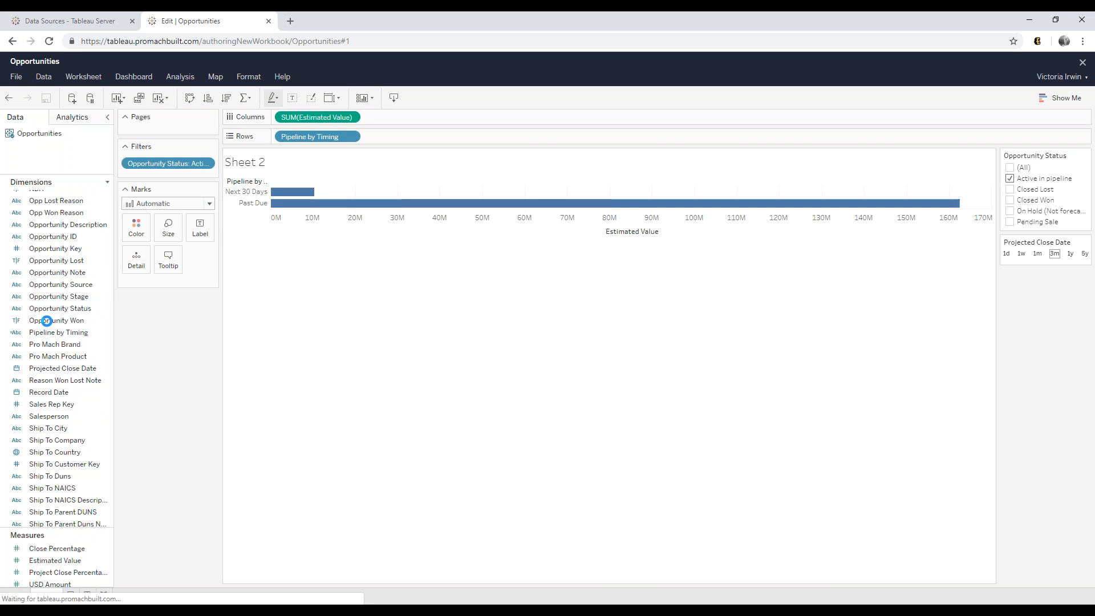
{"action": "left_click", "coordinate": [47, 321]}
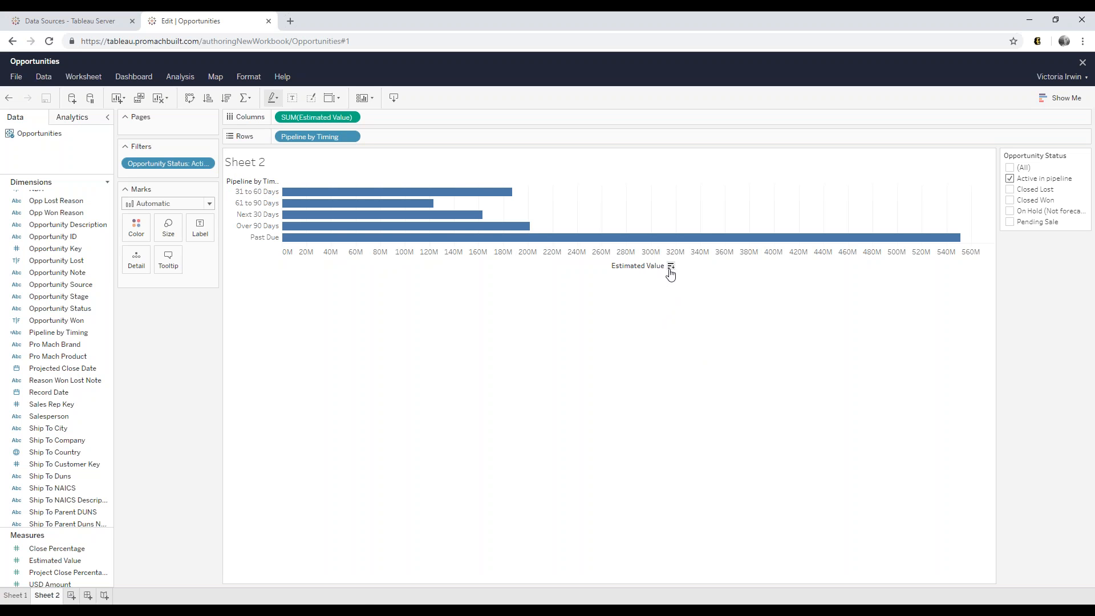
- Sort the timing bars by Estimated Value, then alphabetically ascending from 31 to 60 Days to Past Due
{"action": "left_click", "coordinate": [671, 267]}
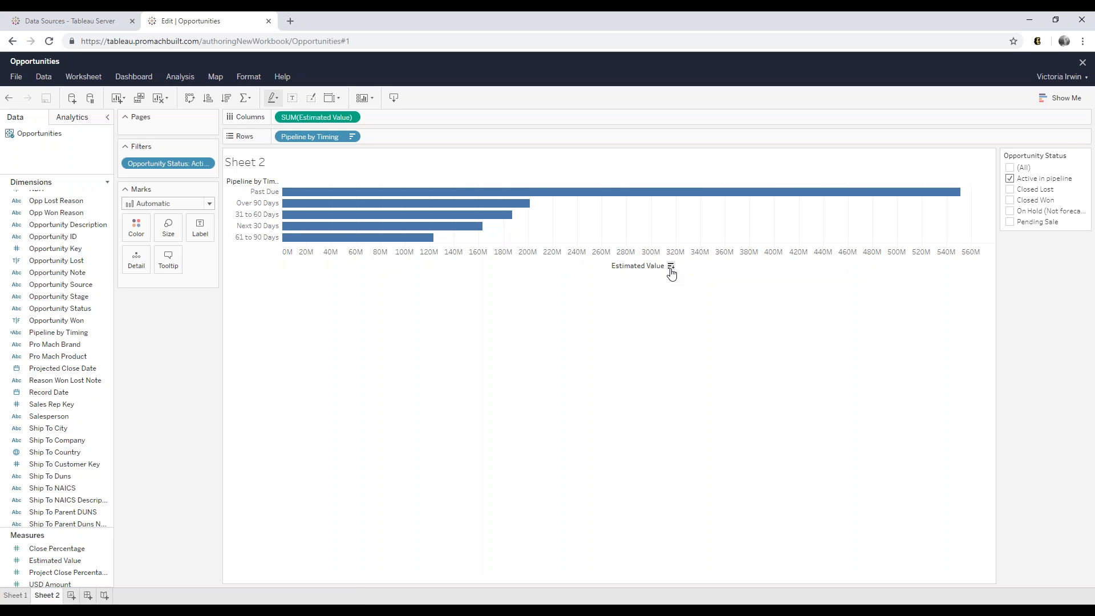
{"action": "left_click", "coordinate": [275, 182]}
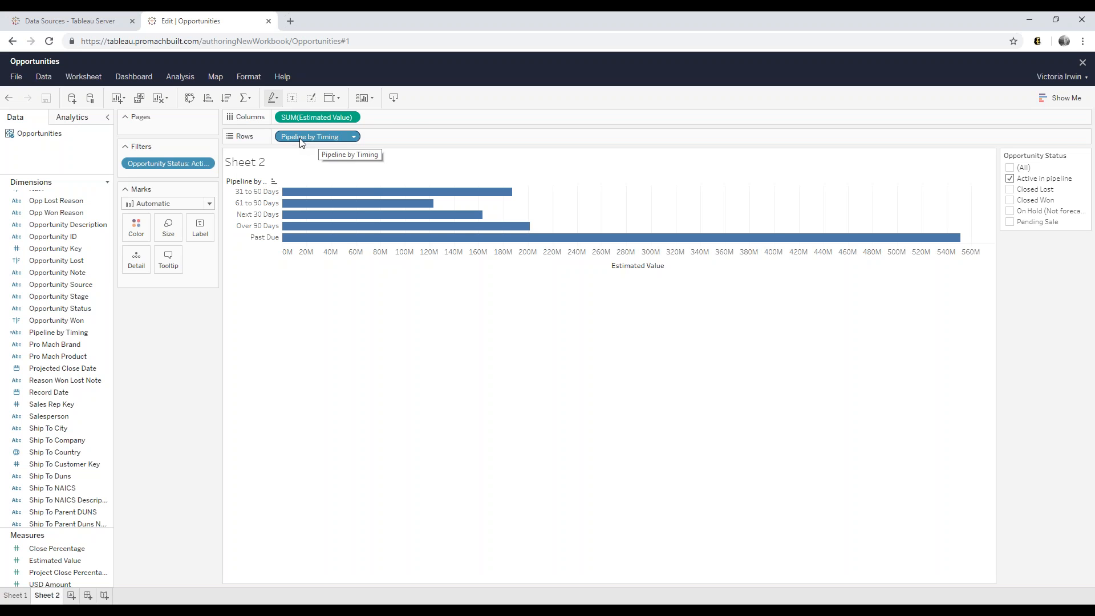
- Manually sort Pipeline by Timing: Past Due, Next 30 Days, 31 to 60, 61 to 90, Over 90 Days
{"action": "left_click", "coordinate": [353, 138]}
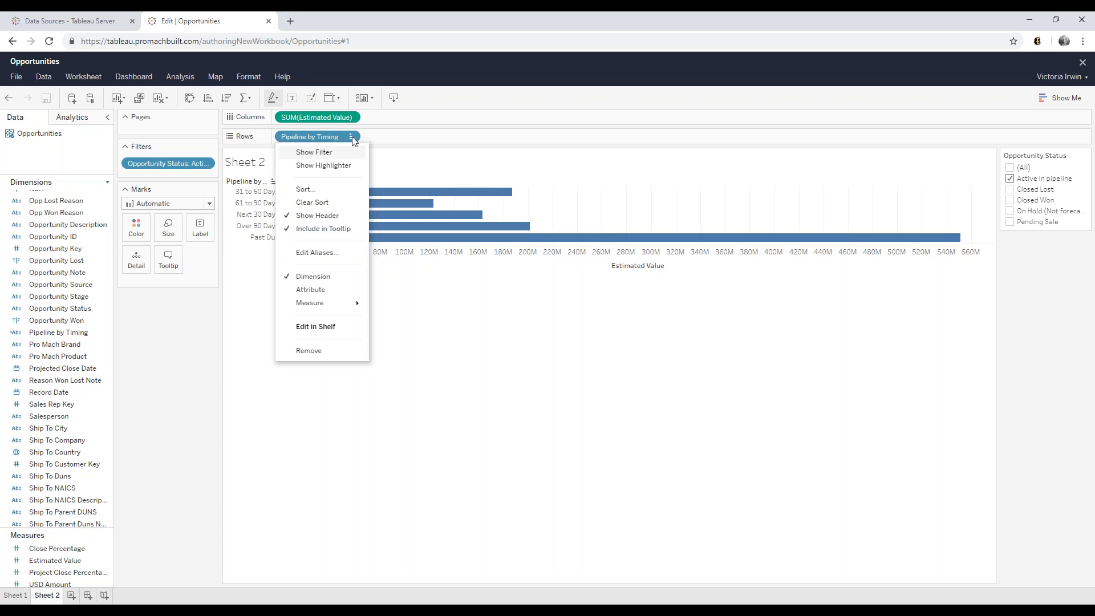
{"action": "left_click", "coordinate": [334, 189]}
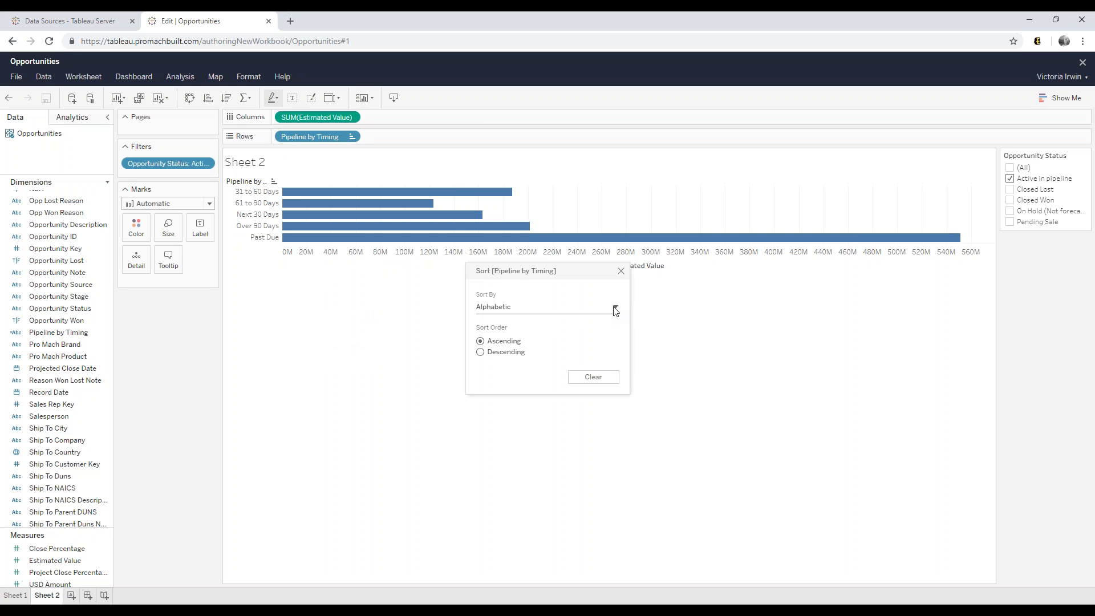
{"action": "left_click", "coordinate": [616, 309]}
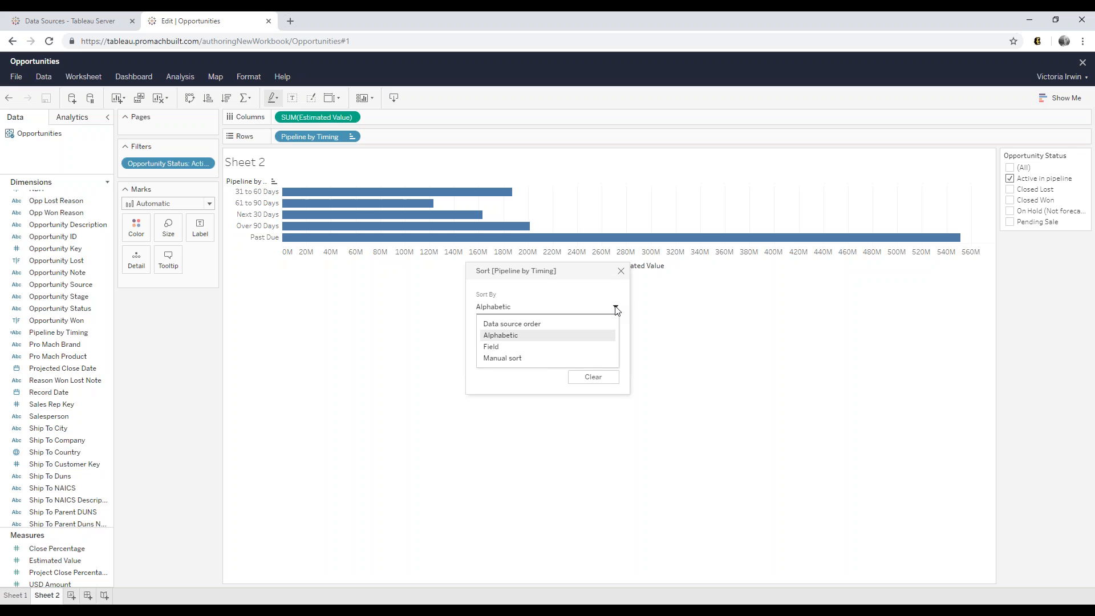
{"action": "left_click", "coordinate": [534, 358]}
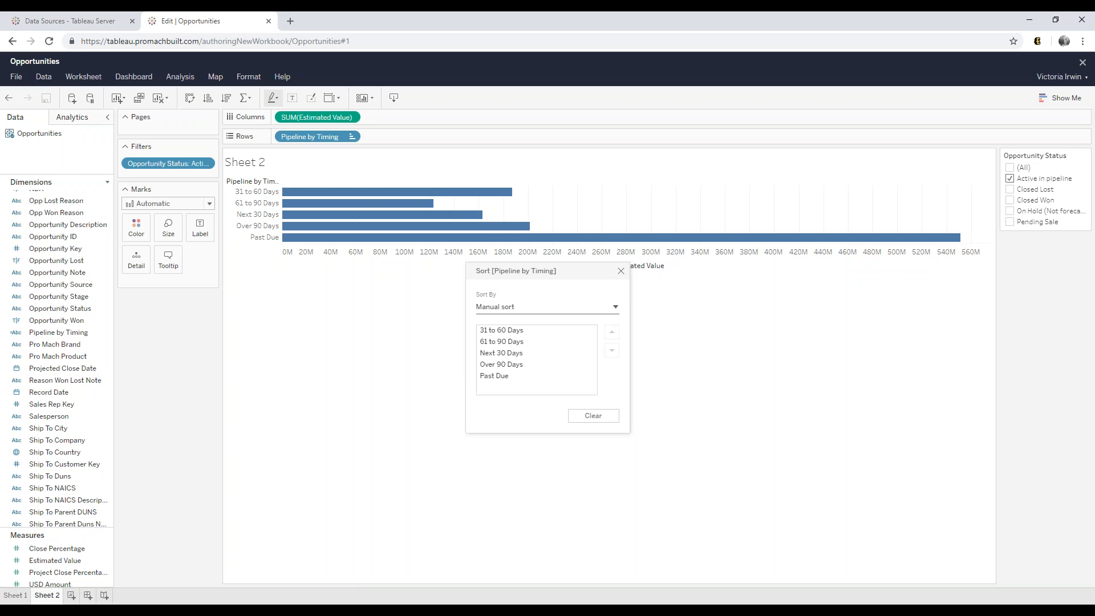
{"action": "left_click", "coordinate": [495, 376]}
{"action": "left_click", "coordinate": [612, 333]}
{"action": "left_click", "coordinate": [612, 333]}
{"action": "left_click", "coordinate": [612, 333]}
{"action": "left_click", "coordinate": [612, 333]}
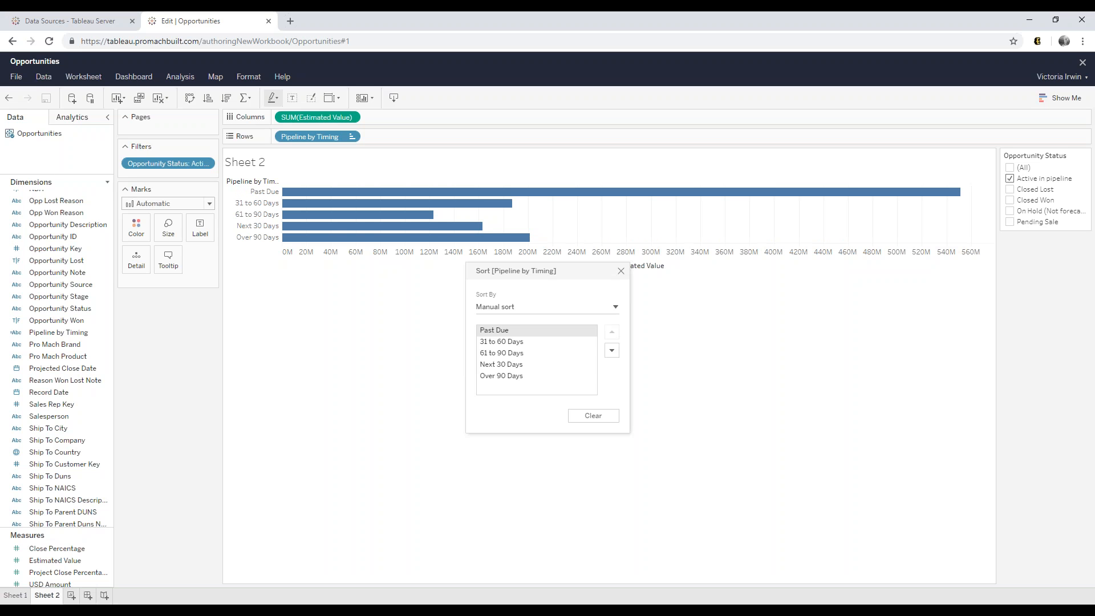
{"action": "left_click", "coordinate": [490, 363]}
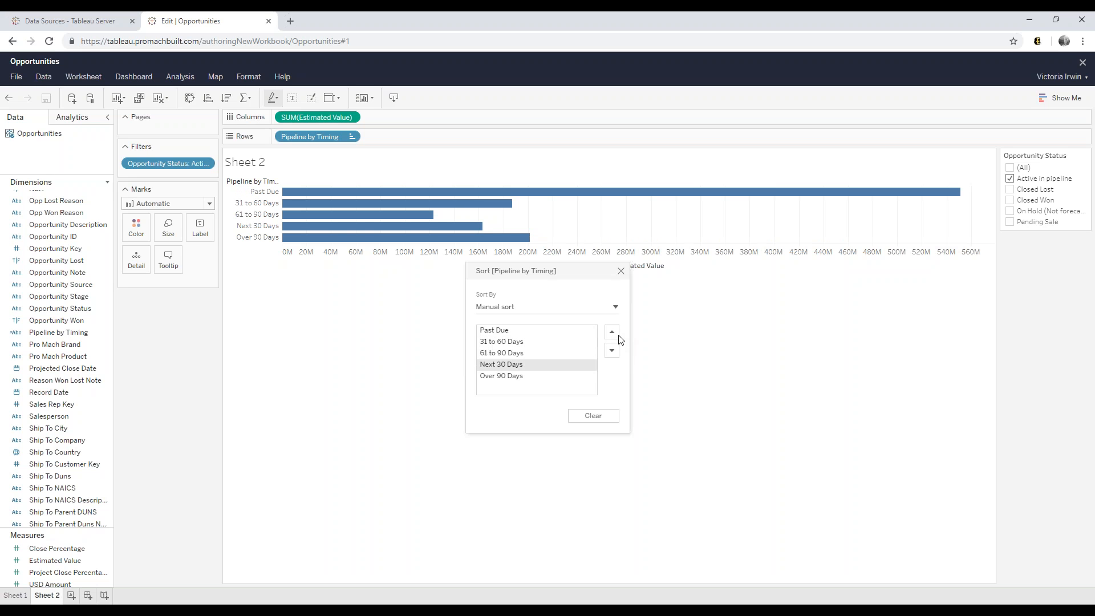
{"action": "left_click", "coordinate": [613, 333]}
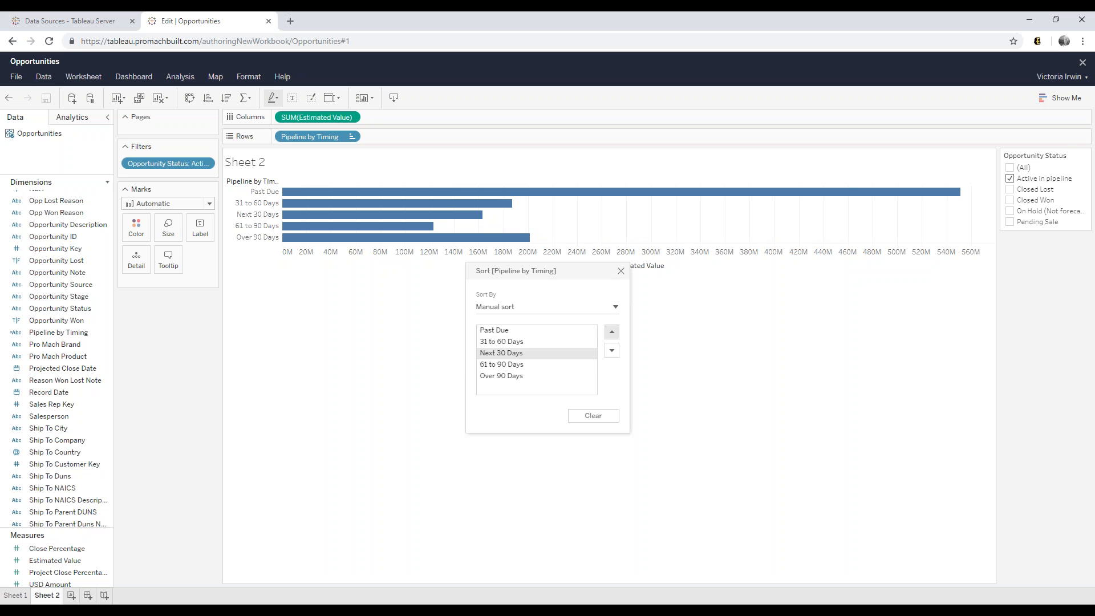
{"action": "left_click", "coordinate": [612, 332]}
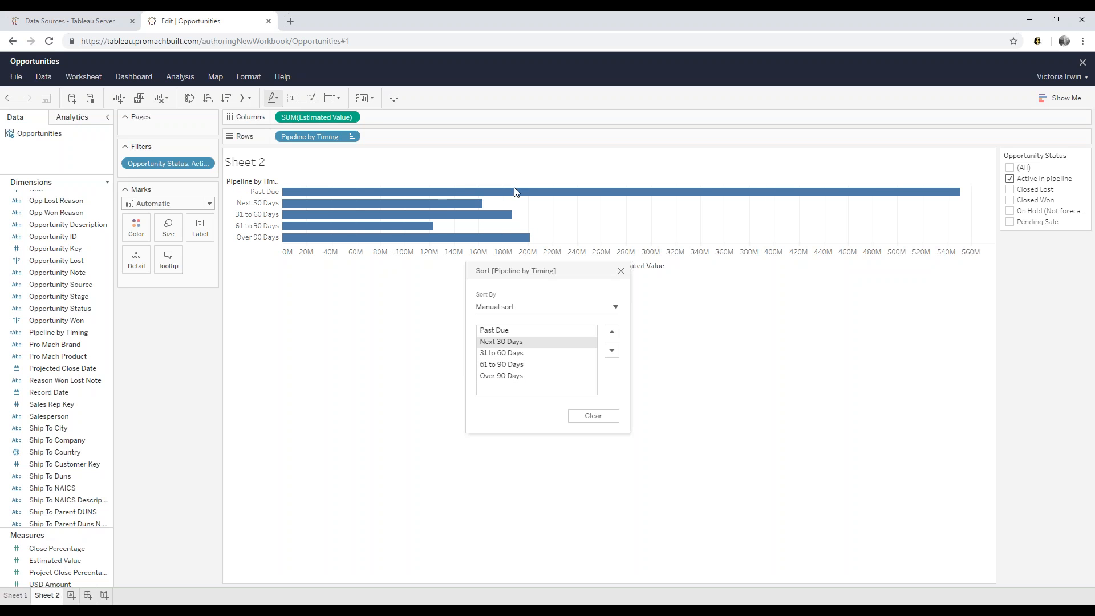
{"action": "left_click", "coordinate": [619, 272]}
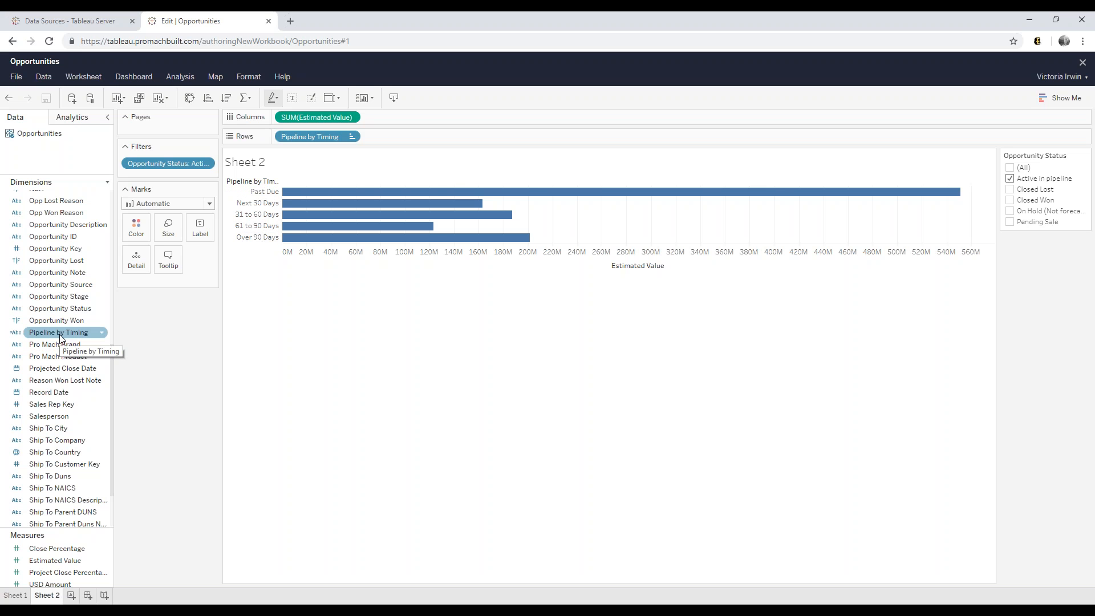
- Color the timing bars by Pipeline by Timing and open Edit Colors for its categories
{"action": "left_click_drag", "start_coordinate": [61, 333], "coordinate": [137, 230]}
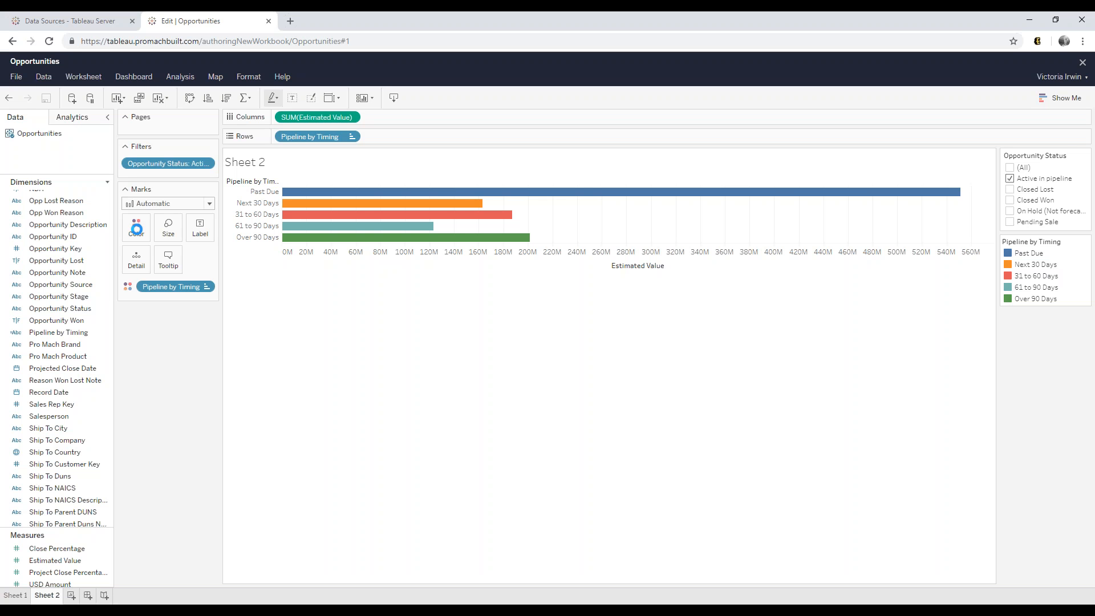
{"action": "left_click", "coordinate": [136, 229]}
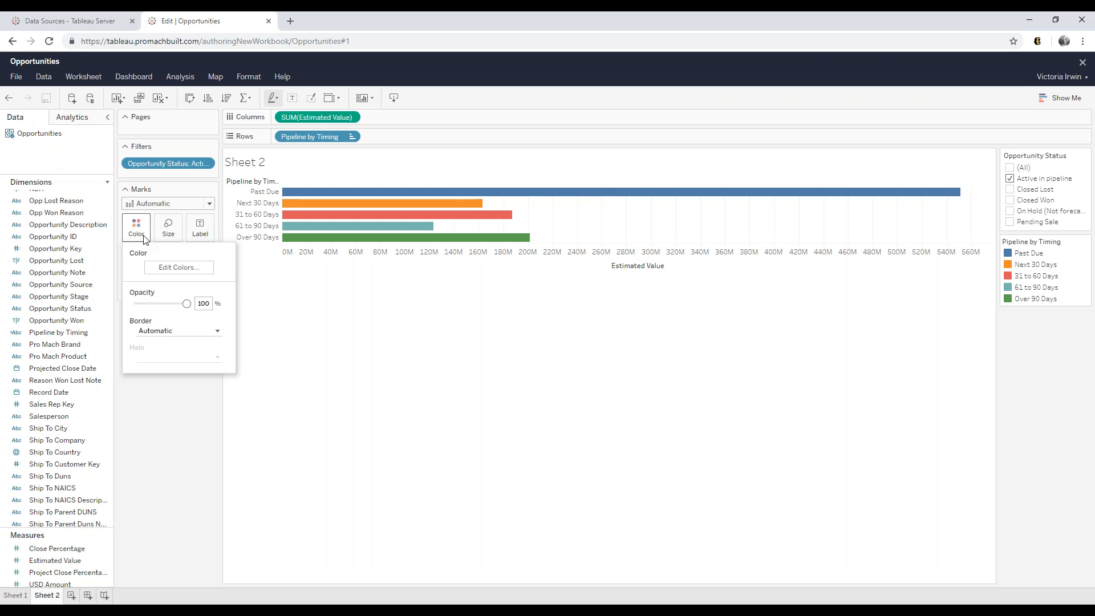
{"action": "left_click", "coordinate": [164, 269]}
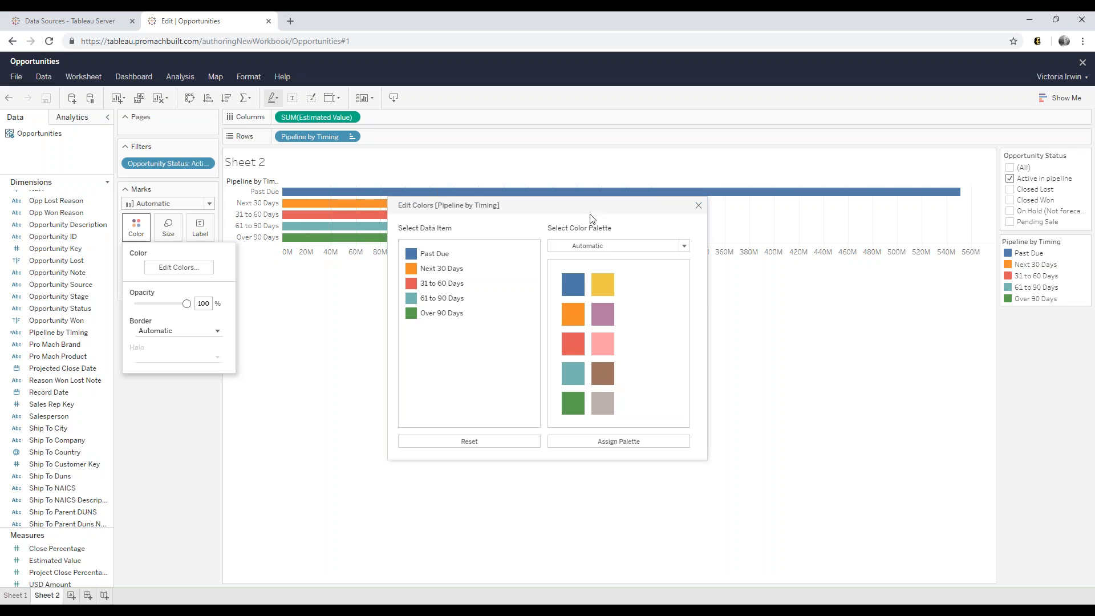
- Try the Jewel Bright palette on all timing categories, then return to the Automatic palette
{"action": "left_click", "coordinate": [610, 246]}
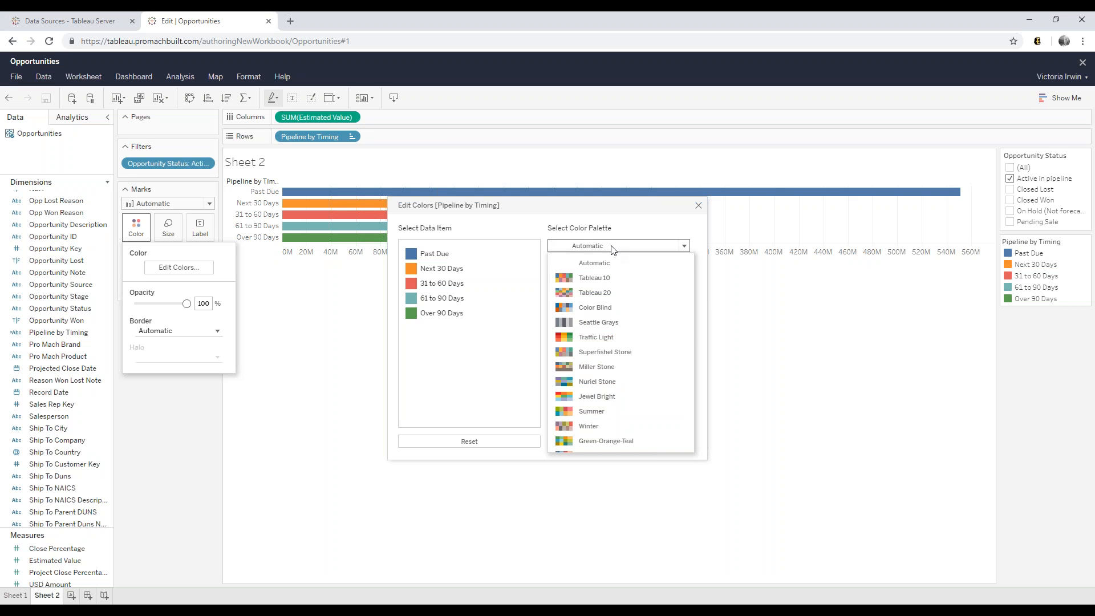
{"action": "left_click", "coordinate": [612, 396]}
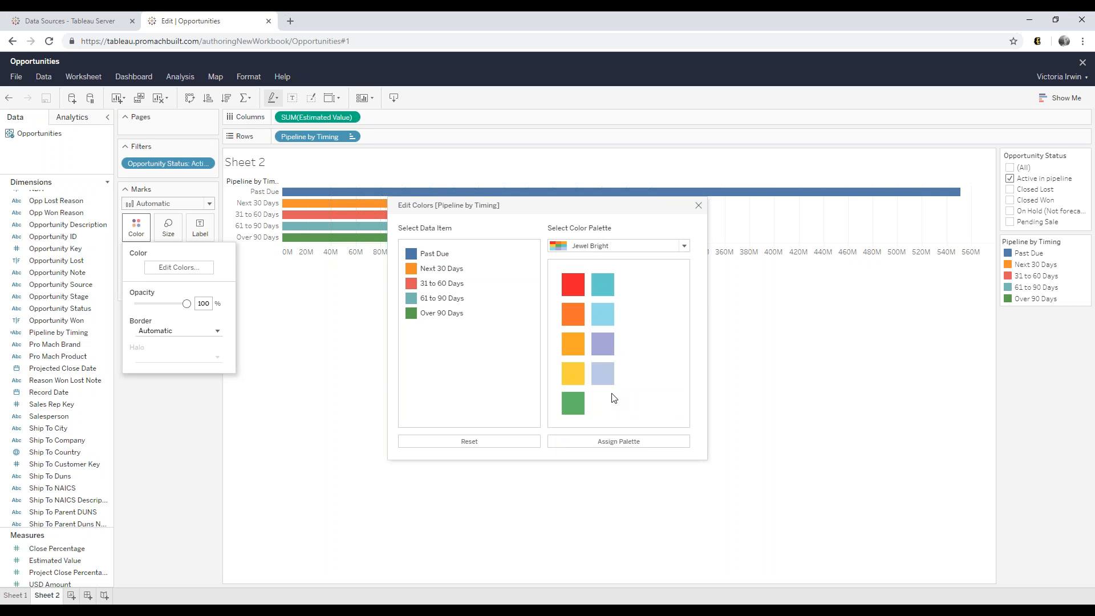
{"action": "left_click", "coordinate": [645, 444]}
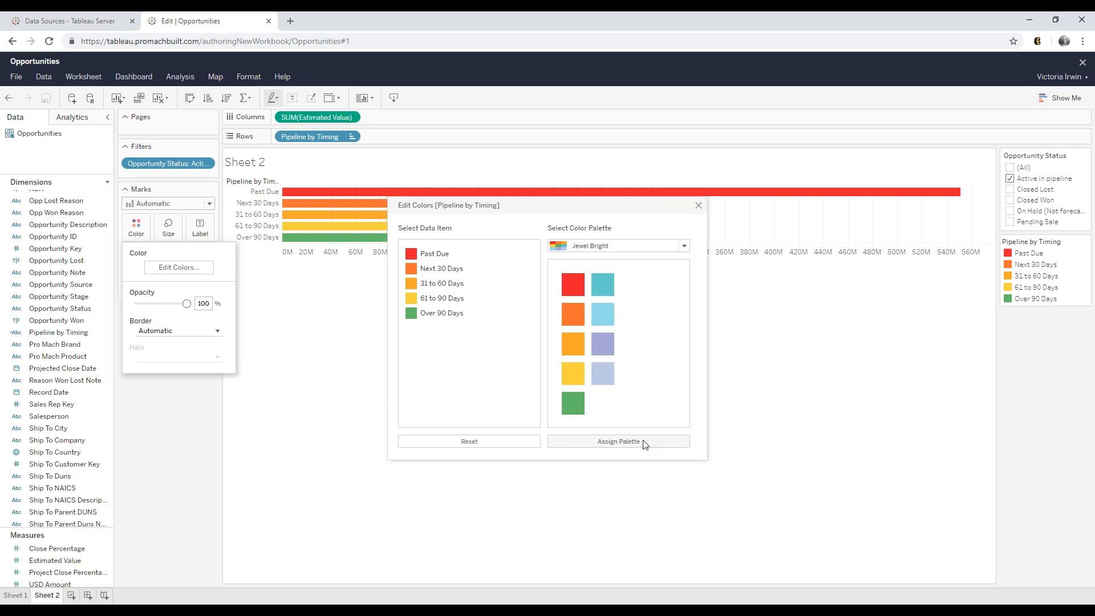
{"action": "left_click", "coordinate": [605, 246]}
{"action": "left_click", "coordinate": [607, 266]}
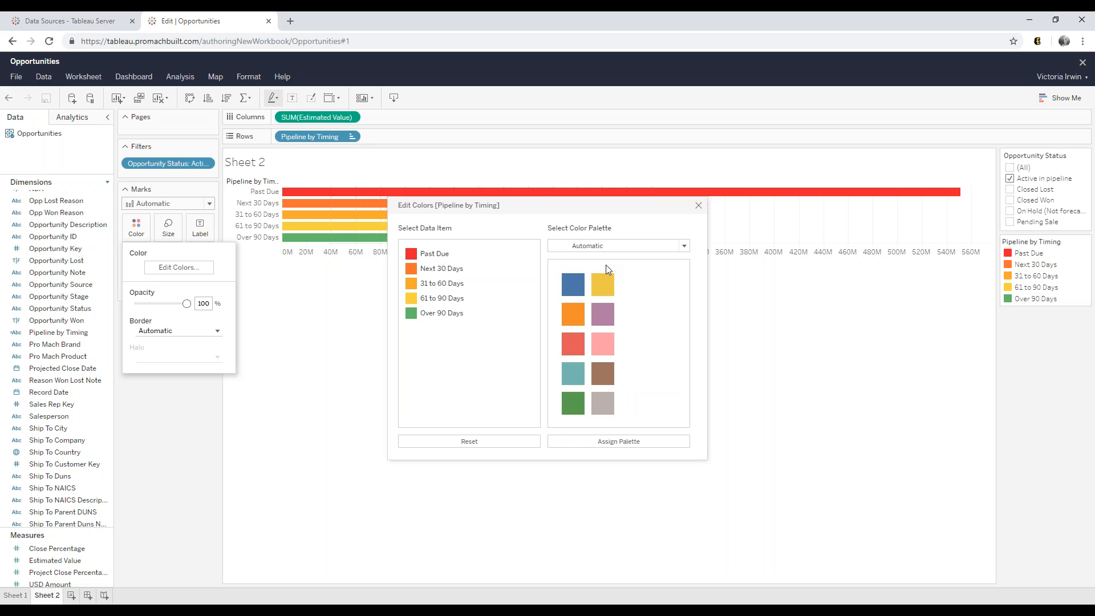
- Make Past Due salmon red and Next 30 Days green
{"action": "left_click", "coordinate": [433, 254]}
{"action": "left_click", "coordinate": [569, 344]}
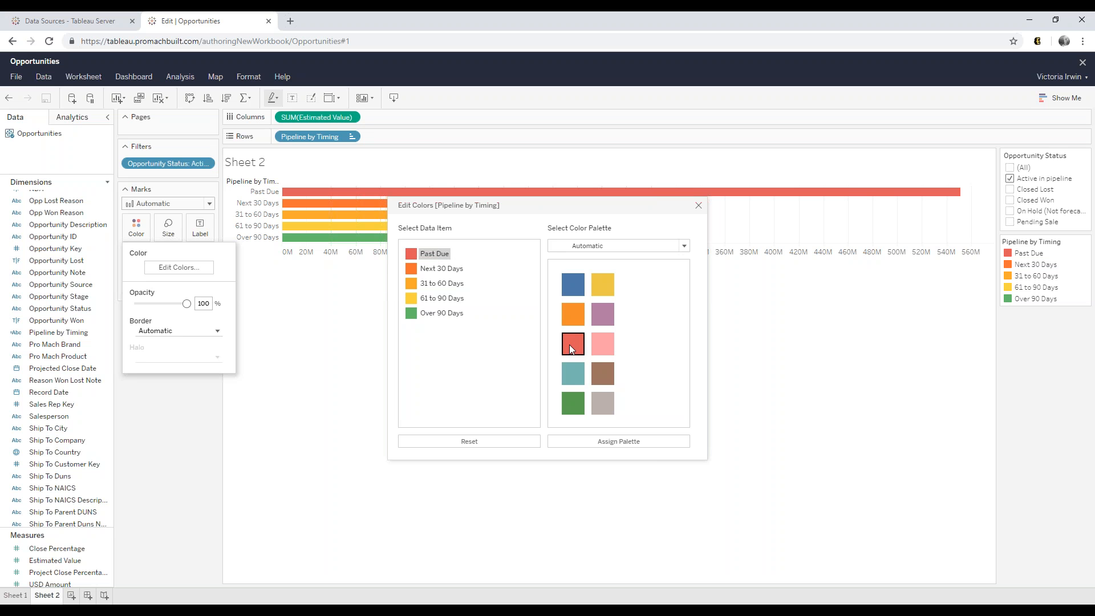
{"action": "left_click", "coordinate": [456, 268]}
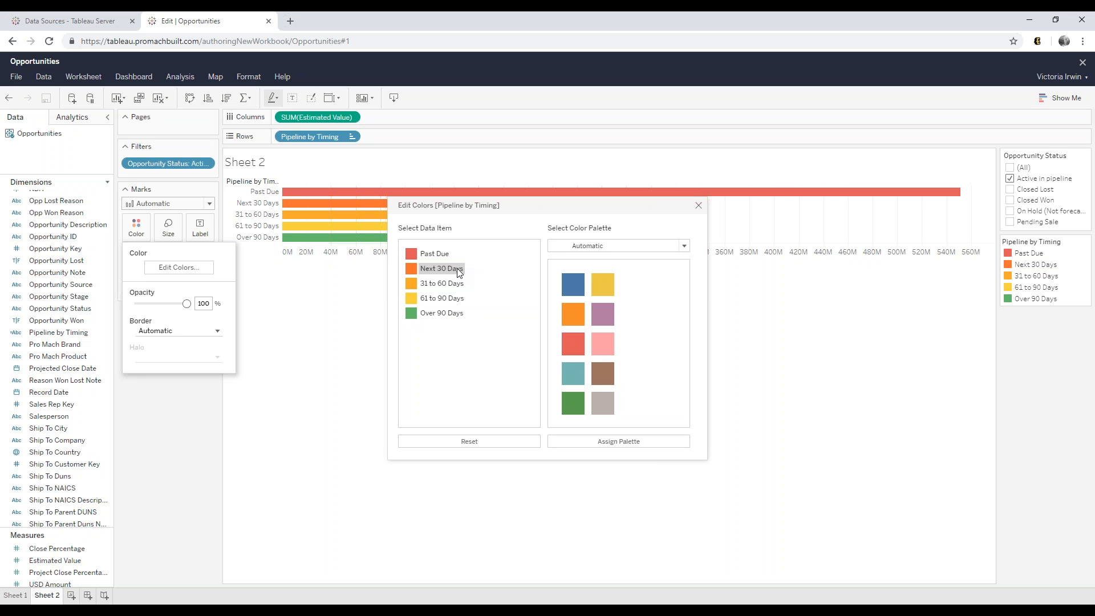
{"action": "left_click", "coordinate": [573, 404]}
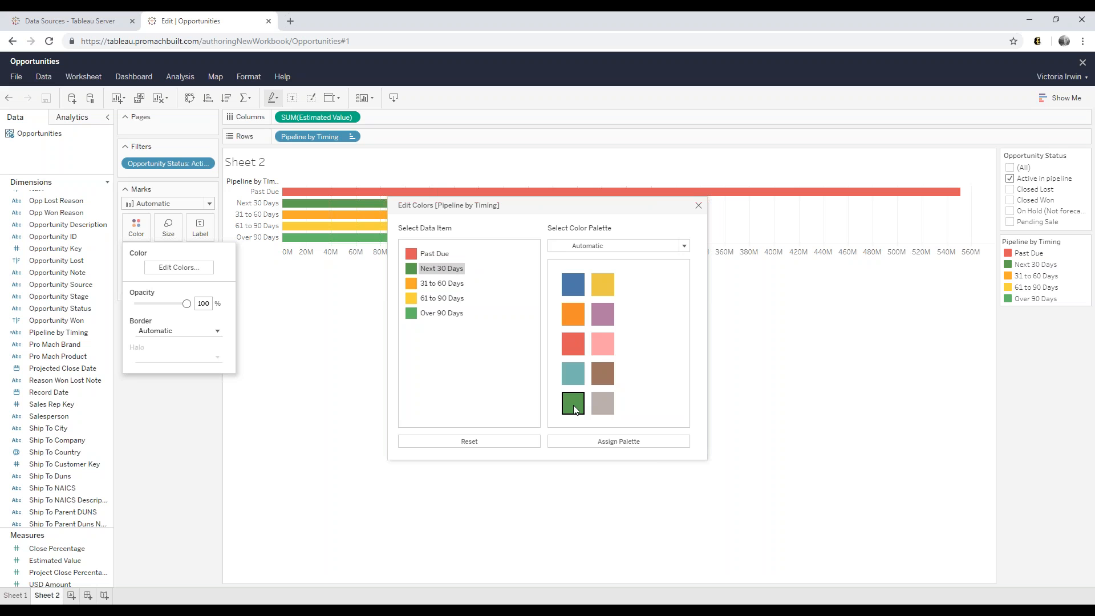
- Make 31 to 60, 61 to 90 and Over 90 Days teal, then close the color editor
{"action": "left_click", "coordinate": [448, 286]}
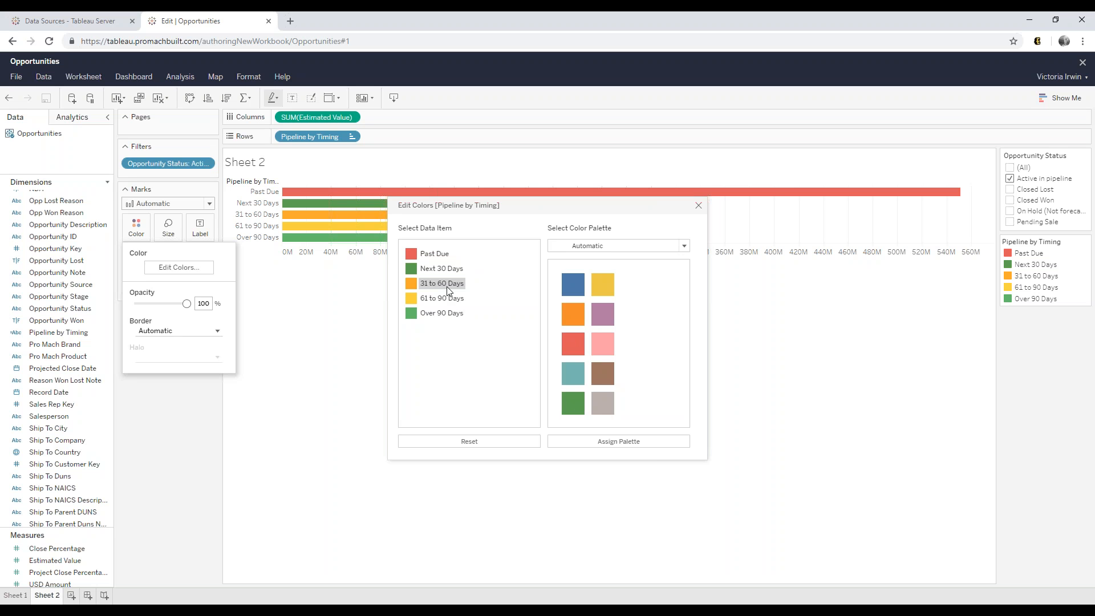
{"action": "left_click", "coordinate": [570, 379]}
{"action": "left_click", "coordinate": [450, 299]}
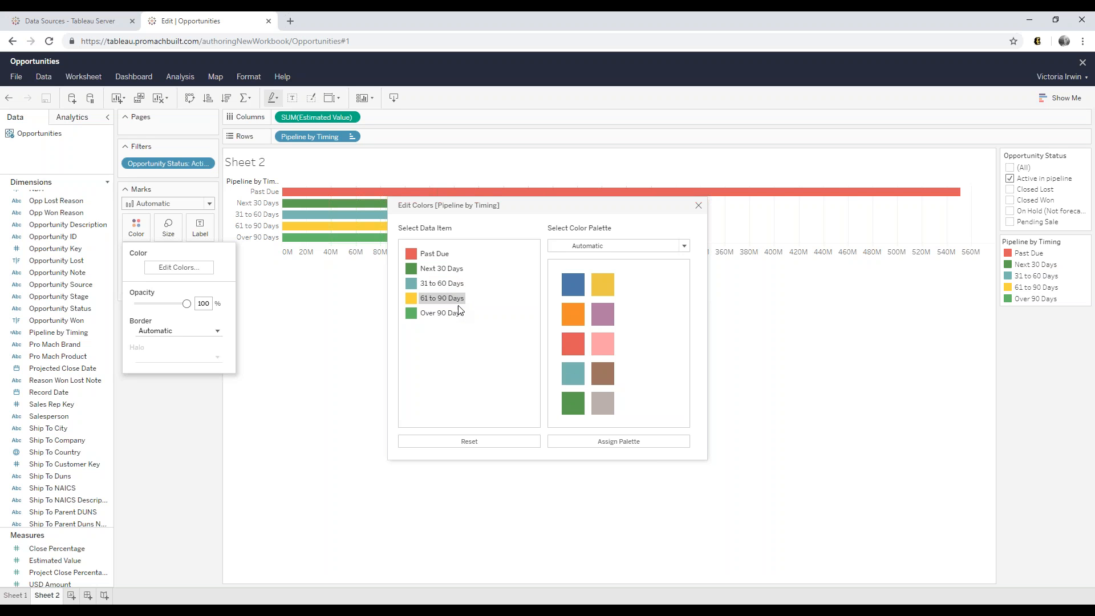
{"action": "left_click", "coordinate": [575, 382]}
{"action": "left_click", "coordinate": [450, 314]}
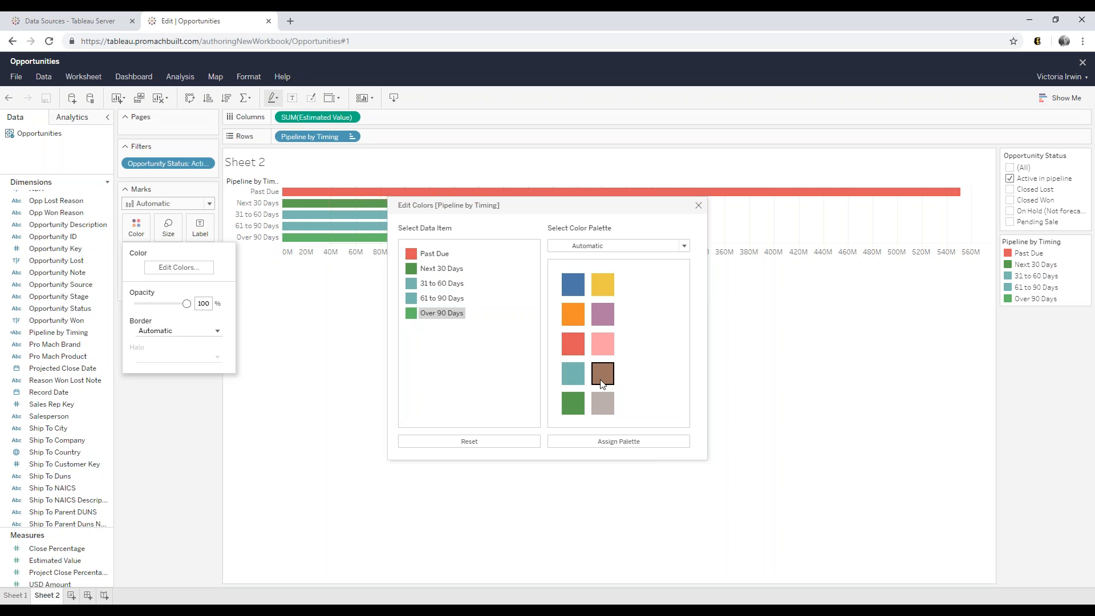
{"action": "left_click", "coordinate": [584, 379]}
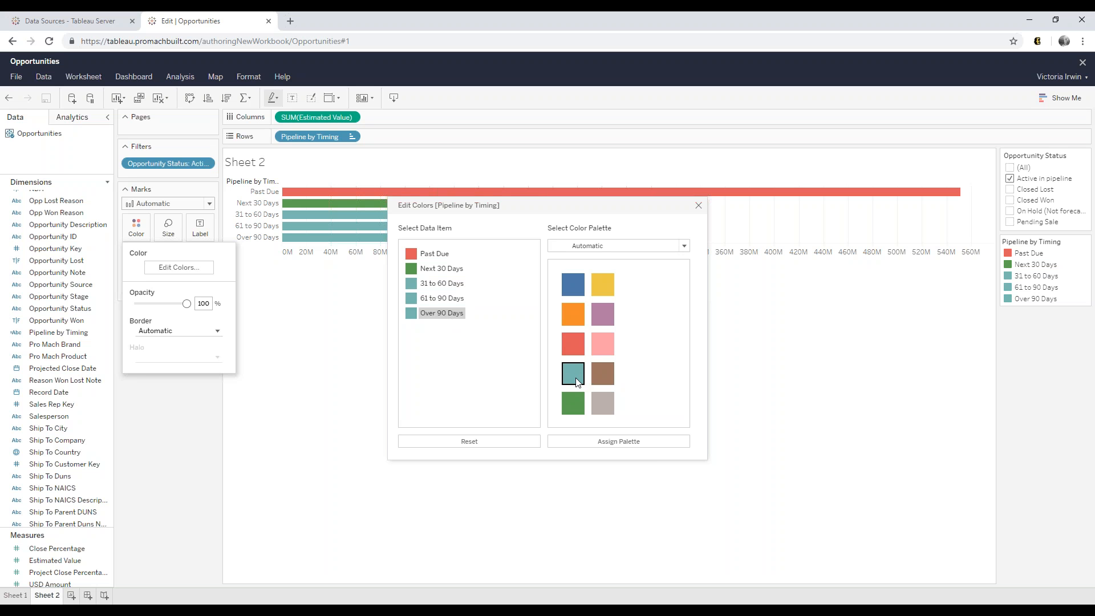
{"action": "left_click", "coordinate": [699, 206]}
{"action": "left_click", "coordinate": [482, 334]}
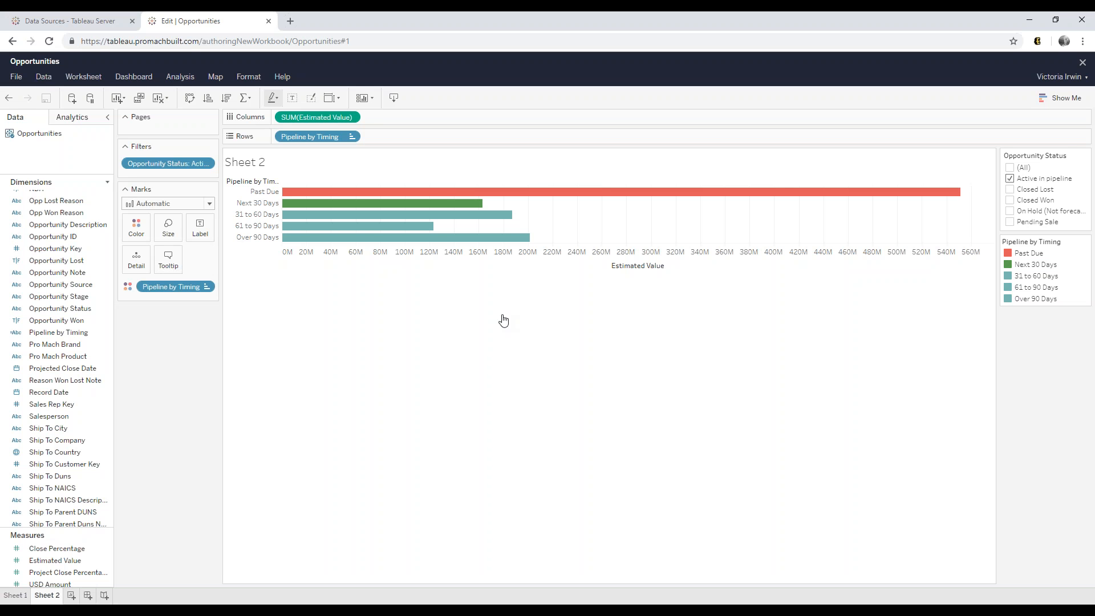
- Raise the splitter between Dimensions and Measures so the Measures list shows more fields
{"action": "mouse_move", "coordinate": [519, 194]}
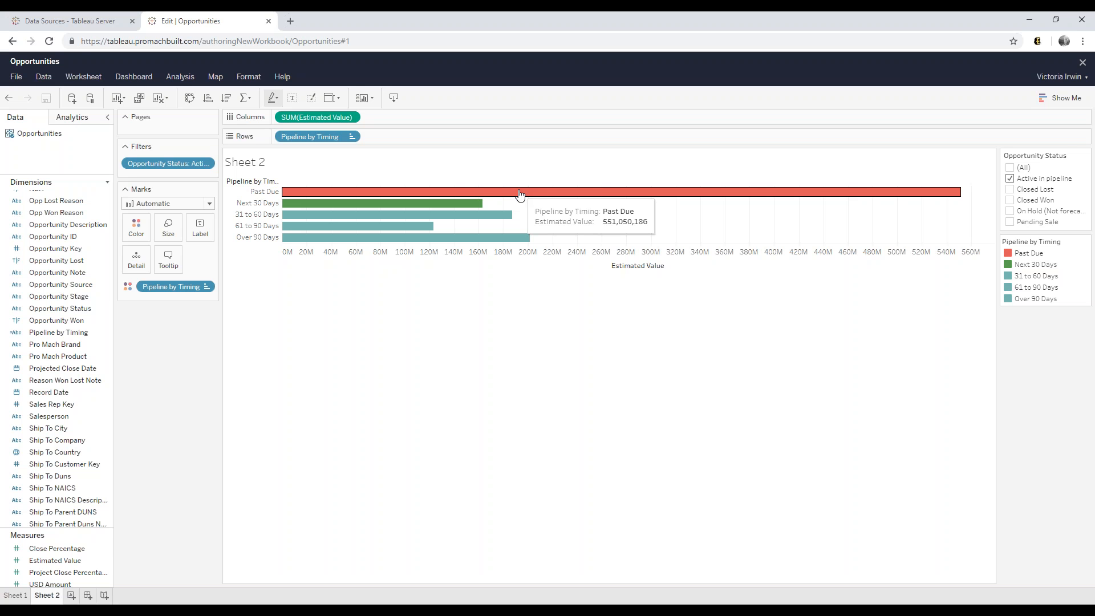
{"action": "left_click_drag", "start_coordinate": [32, 529], "coordinate": [32, 441]}
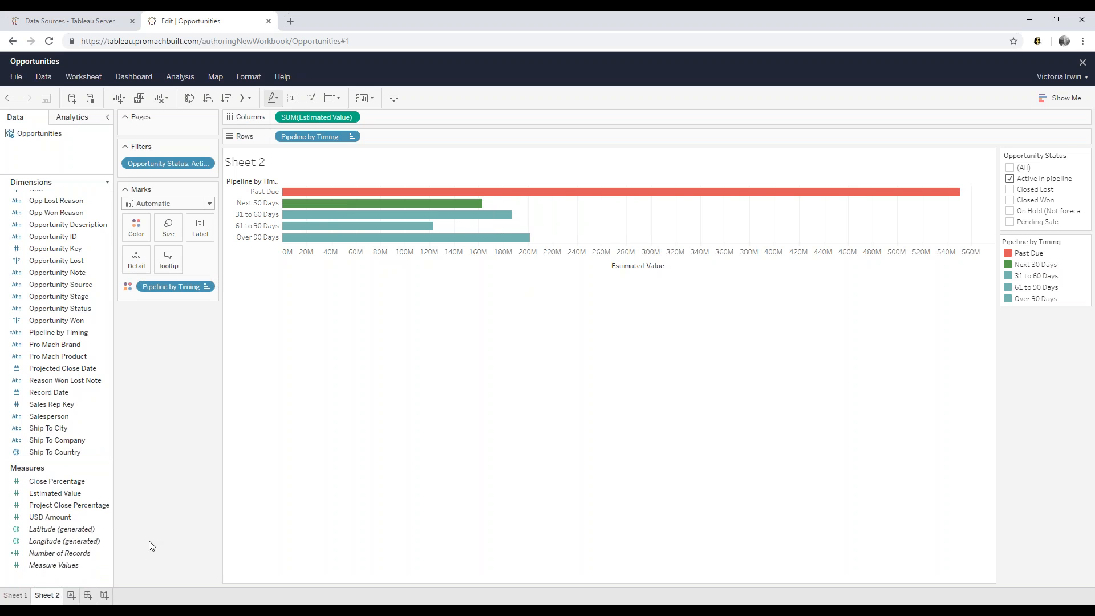
- Put Number of Records on the Detail card as SUM(Number of Records)
{"action": "left_click", "coordinate": [70, 553]}
{"action": "left_click_drag", "start_coordinate": [69, 552], "coordinate": [136, 260]}
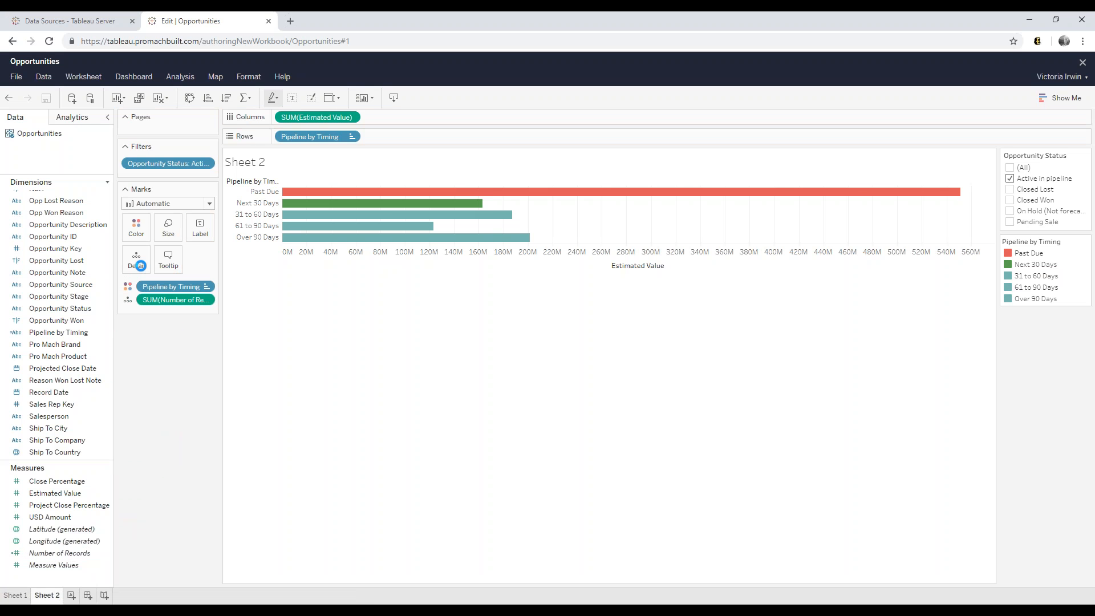
{"action": "mouse_move", "coordinate": [341, 196]}
- Format SUM(Estimated Value) as currency with 0 decimal places in Thousands (K)
{"action": "left_click", "coordinate": [354, 118]}
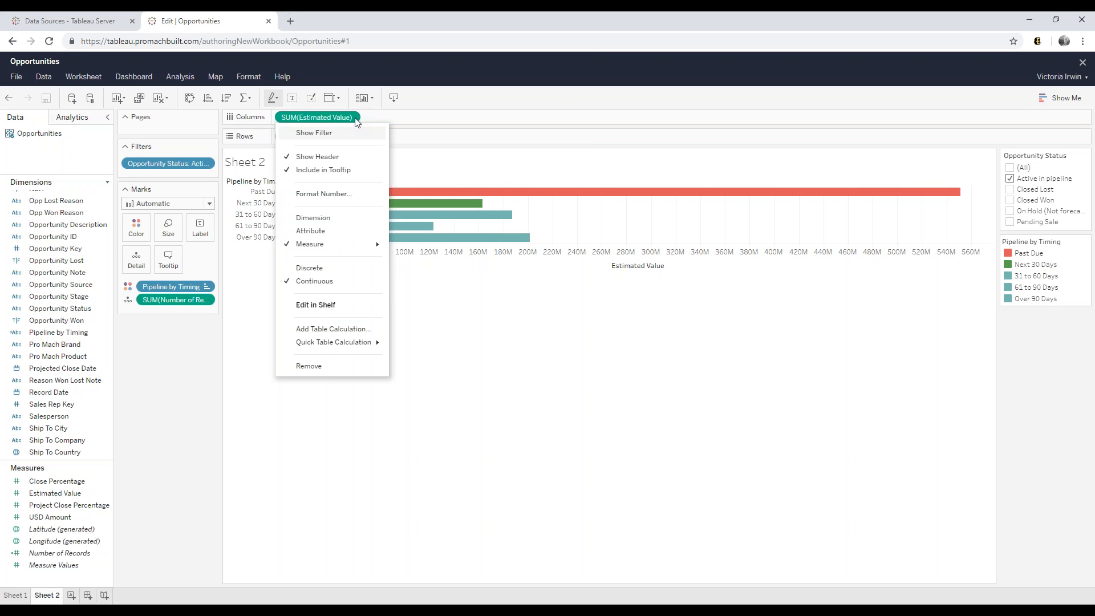
{"action": "left_click", "coordinate": [323, 194]}
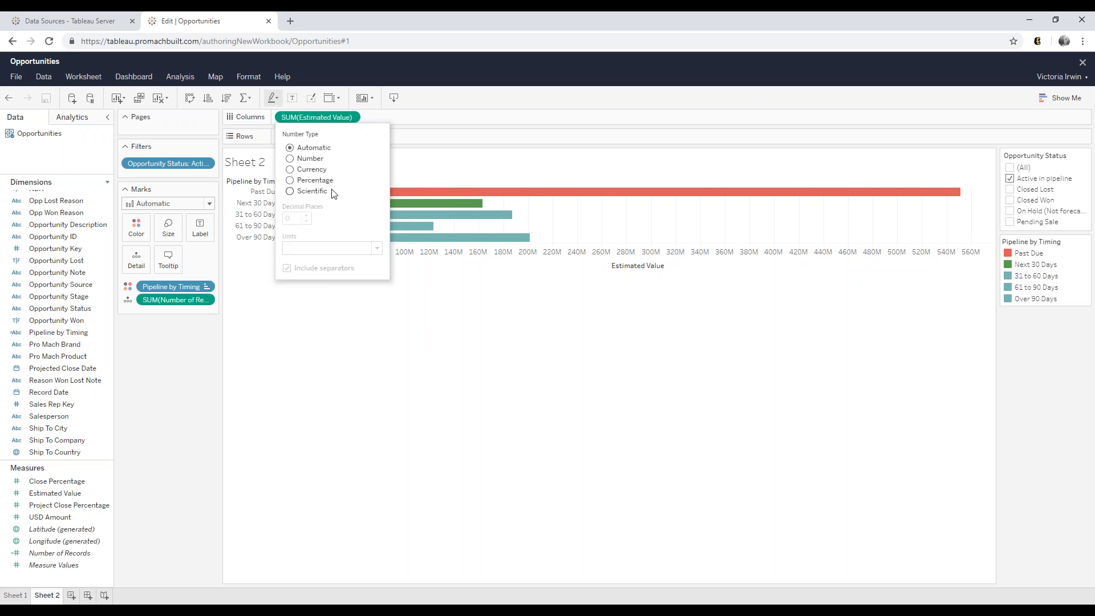
{"action": "left_click", "coordinate": [290, 170]}
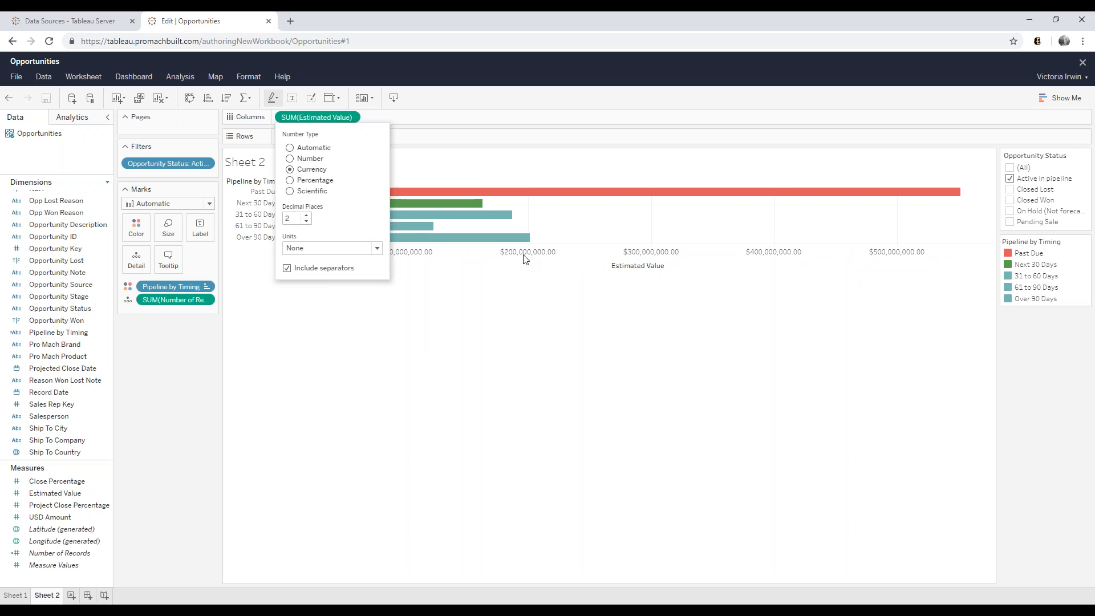
{"action": "left_click", "coordinate": [307, 222]}
{"action": "left_click", "coordinate": [307, 221]}
{"action": "left_click", "coordinate": [314, 250]}
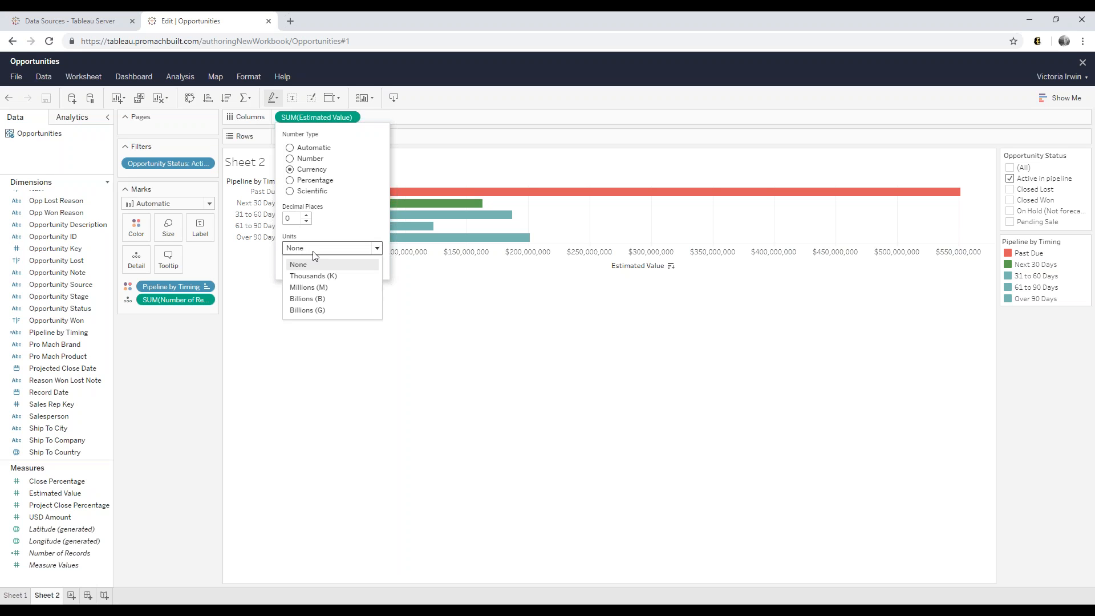
{"action": "left_click", "coordinate": [309, 274]}
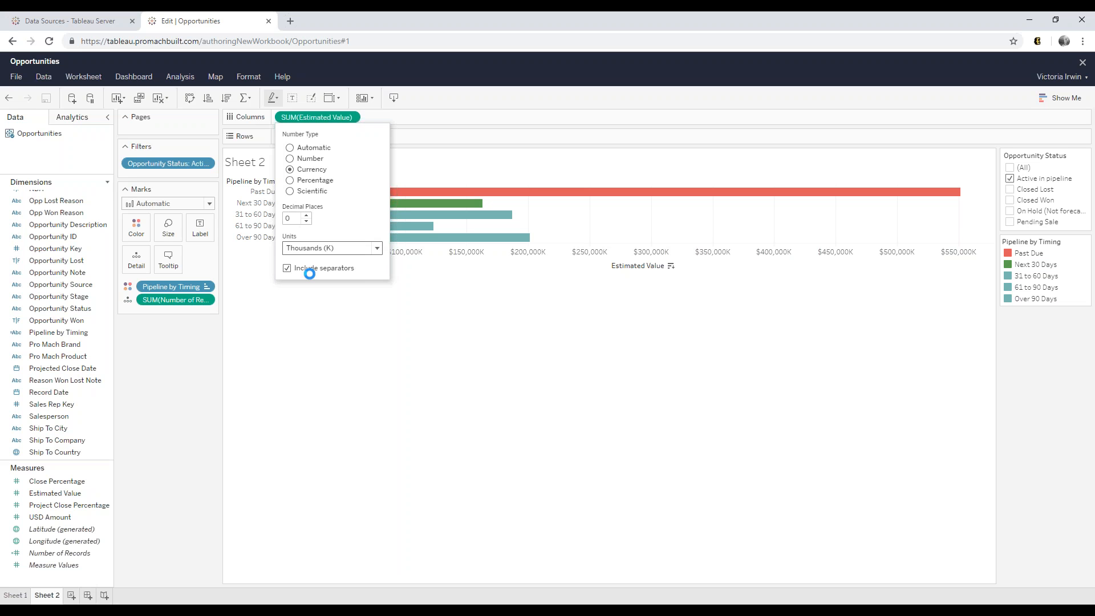
{"action": "left_click", "coordinate": [316, 344]}
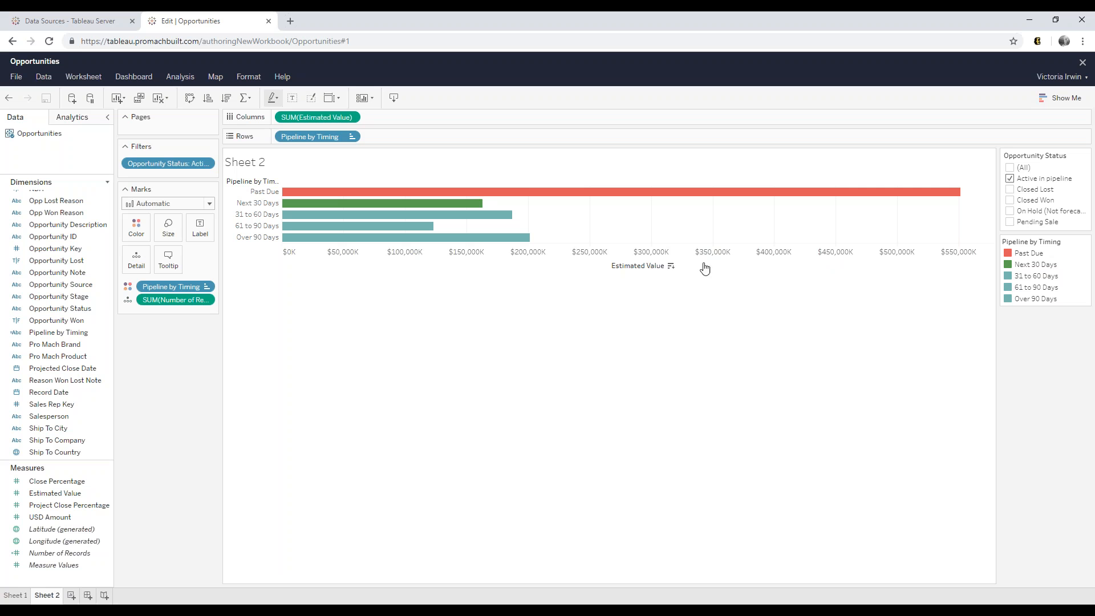
- Replace the <Sheet Name> title placeholder with 'Pipeline by Timing'
{"action": "mouse_move", "coordinate": [438, 193]}
{"action": "double_click", "coordinate": [265, 168]}
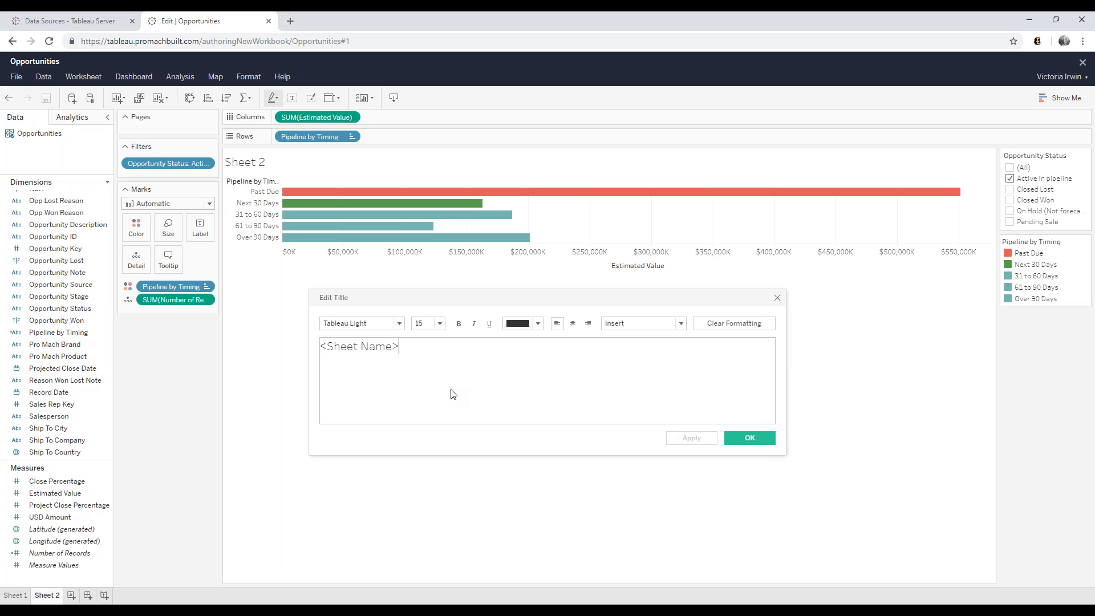
{"action": "left_click_drag", "start_coordinate": [414, 347], "coordinate": [317, 331]}
{"action": "type", "text": "Pipeline by Timing"}
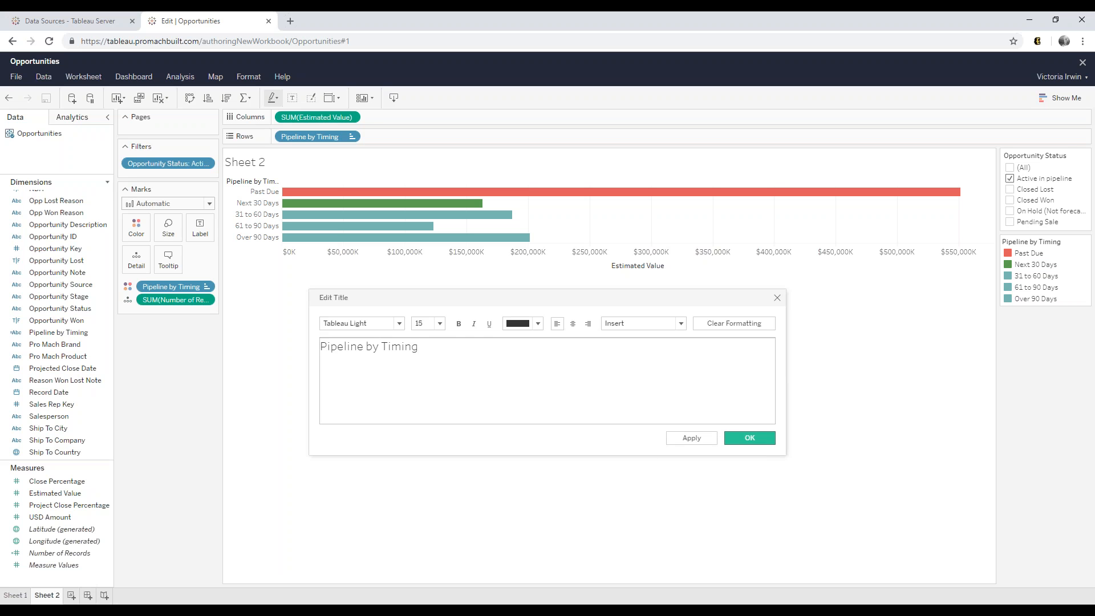
{"action": "left_click", "coordinate": [748, 439]}
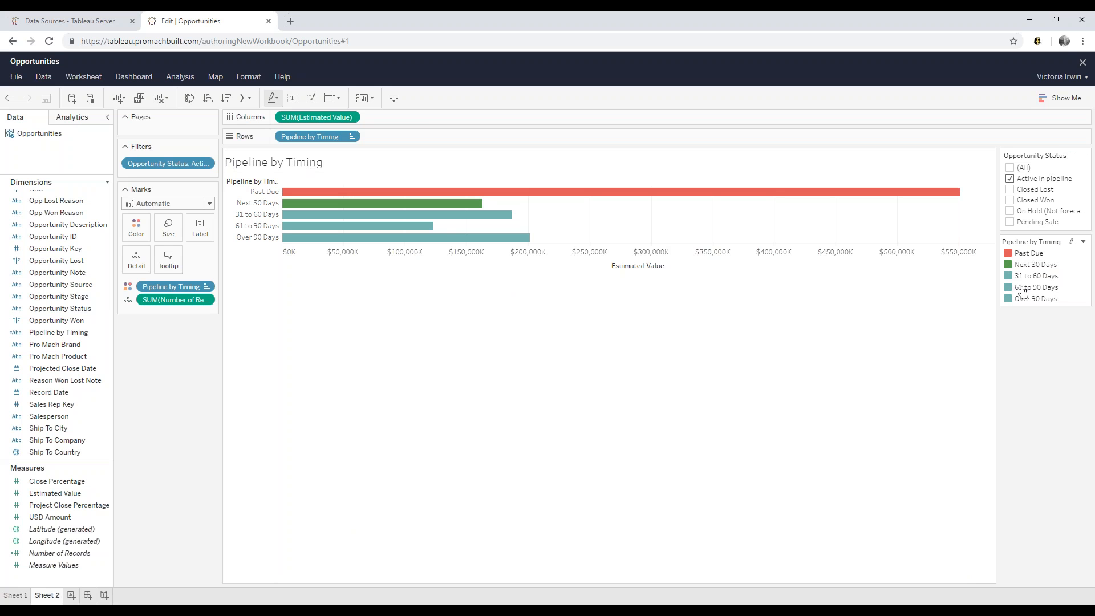
{"action": "mouse_move", "coordinate": [426, 238]}
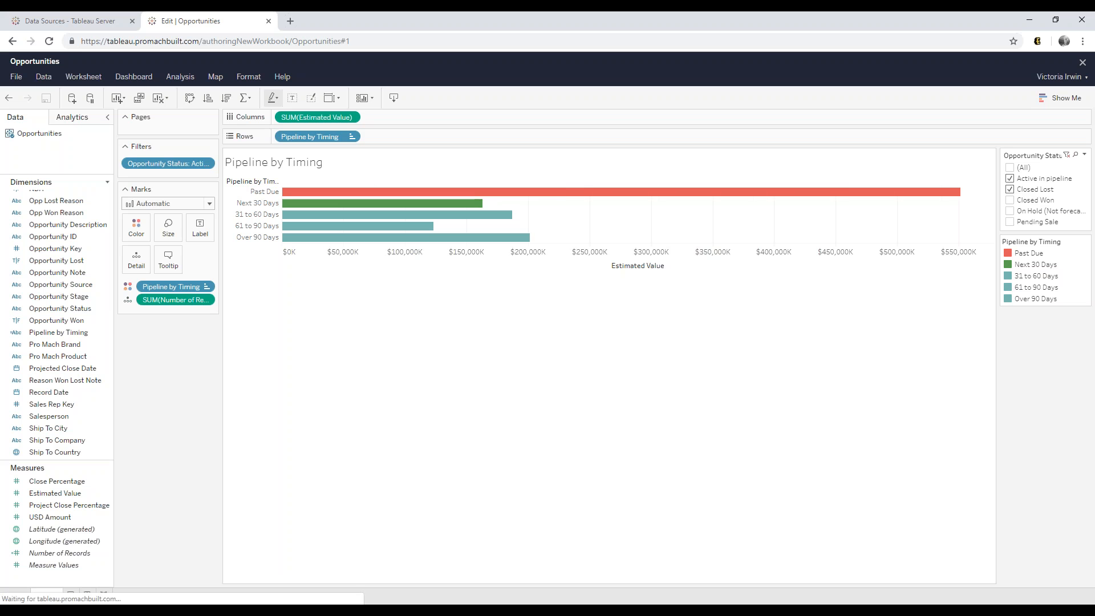
{"action": "left_click", "coordinate": [1010, 200]}
{"action": "left_click", "coordinate": [1010, 190]}
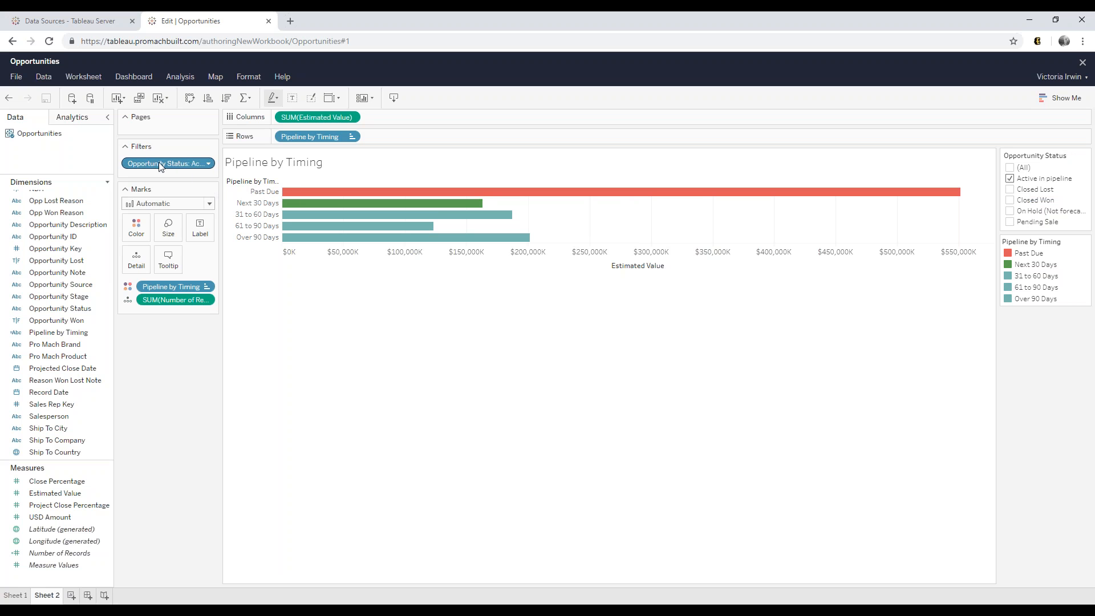
- Uncheck Show Filter on the Opportunity Status filter pill
{"action": "left_click", "coordinate": [212, 164]}
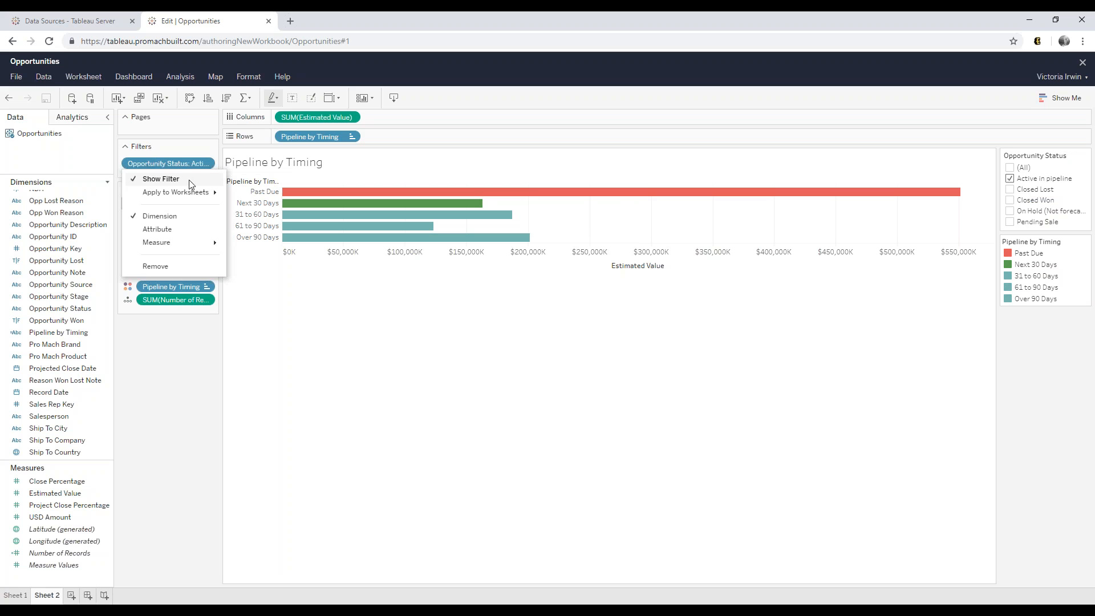
{"action": "left_click", "coordinate": [161, 179]}
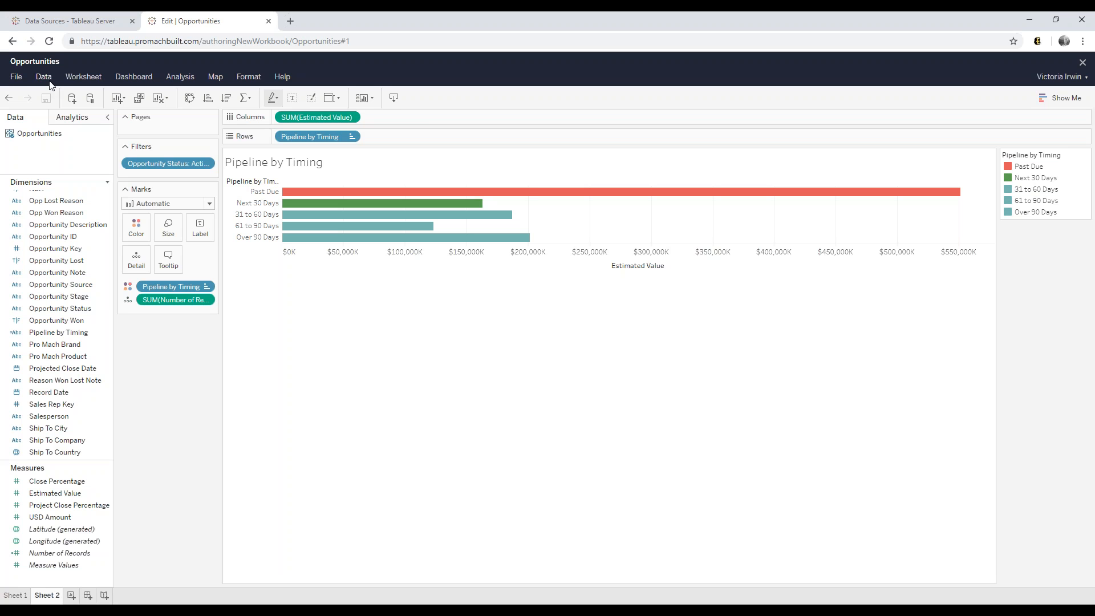
- Save As 'Intro to Tableau - Pipeline Reports' into the User Content project
{"action": "left_click", "coordinate": [15, 80]}
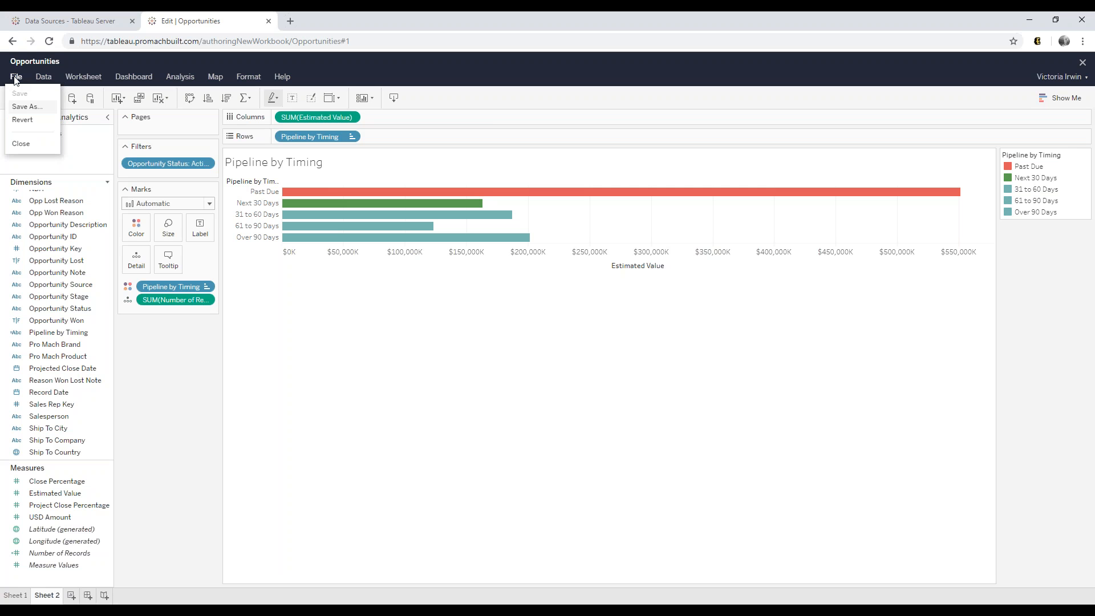
{"action": "left_click", "coordinate": [18, 107]}
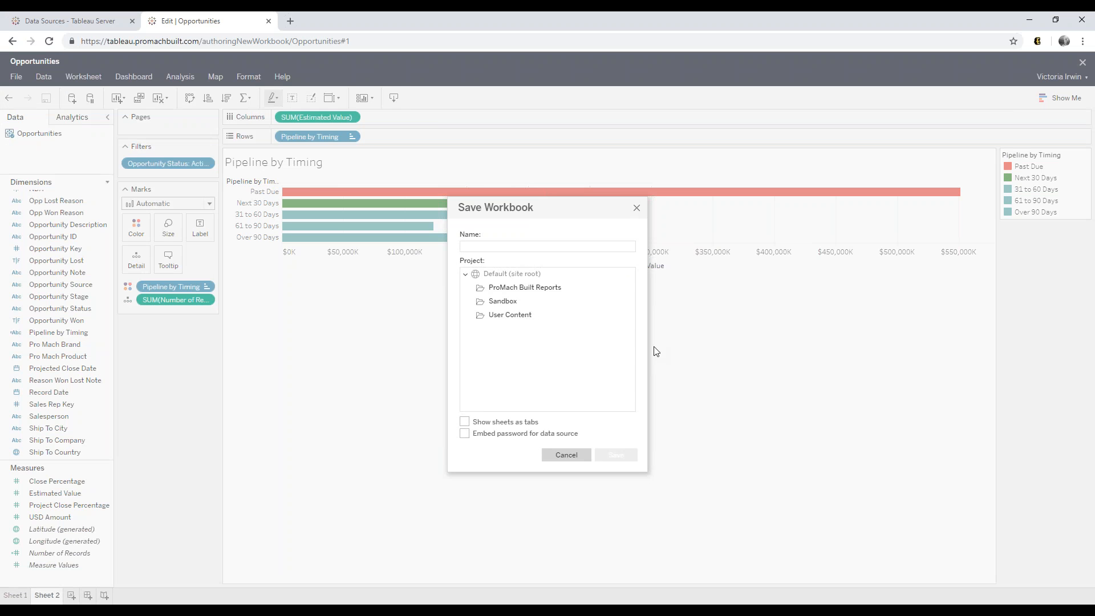
{"action": "left_click", "coordinate": [527, 316]}
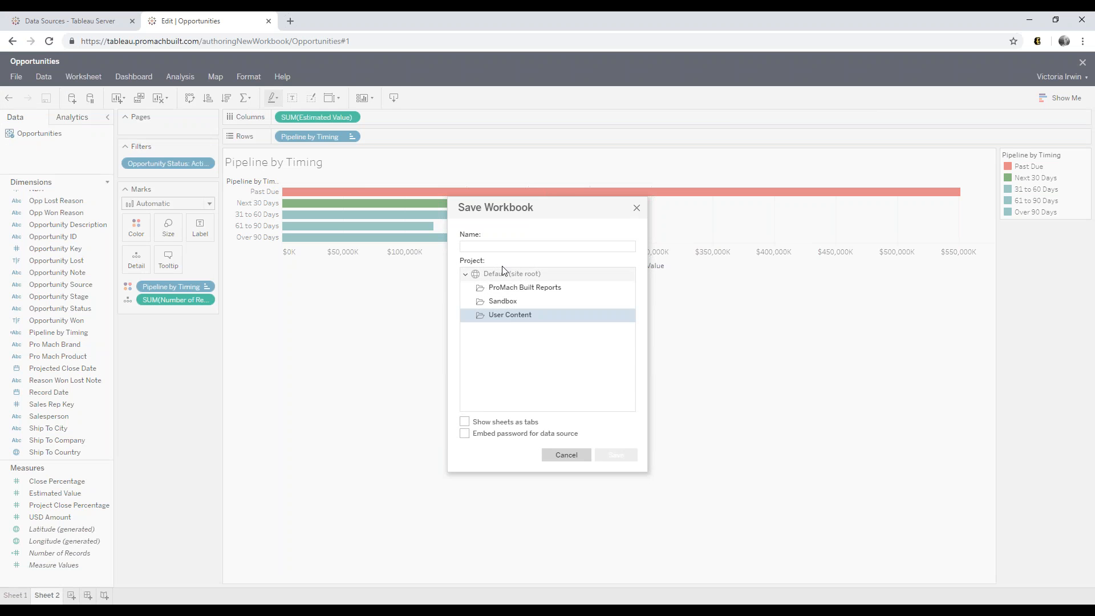
{"action": "left_click", "coordinate": [505, 246]}
{"action": "type", "text": "Into t"}
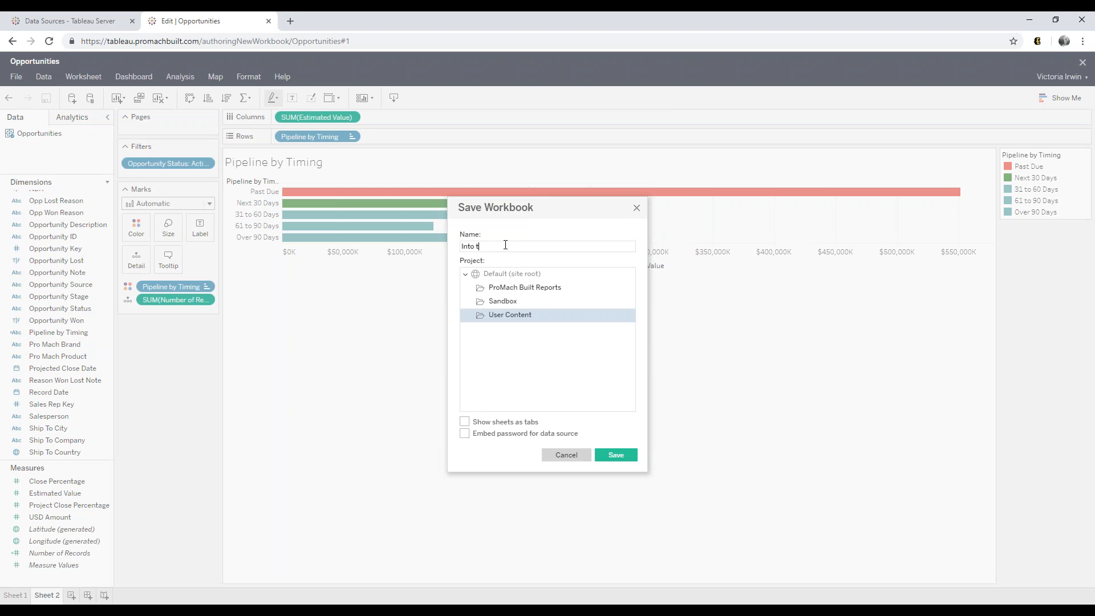
{"action": "type", "text": "ro to Tableau - Pipeline Reports"}
{"action": "left_click", "coordinate": [629, 456]}
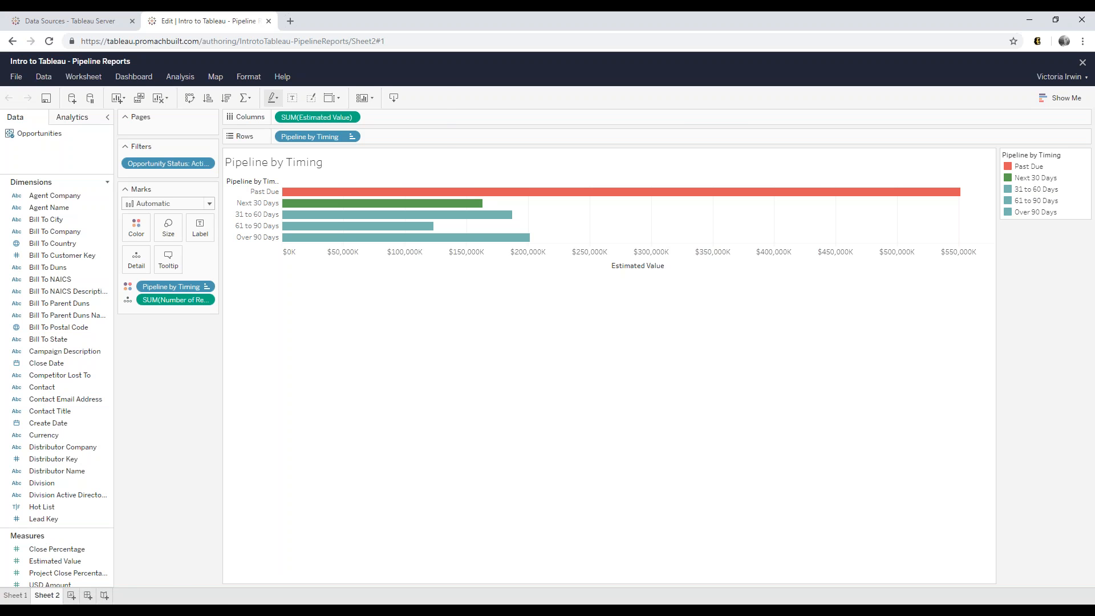
- Create Sheet 3 and select Opp Lost Reason, Opp Won Reason and Number of Records
{"action": "left_click", "coordinate": [71, 595]}
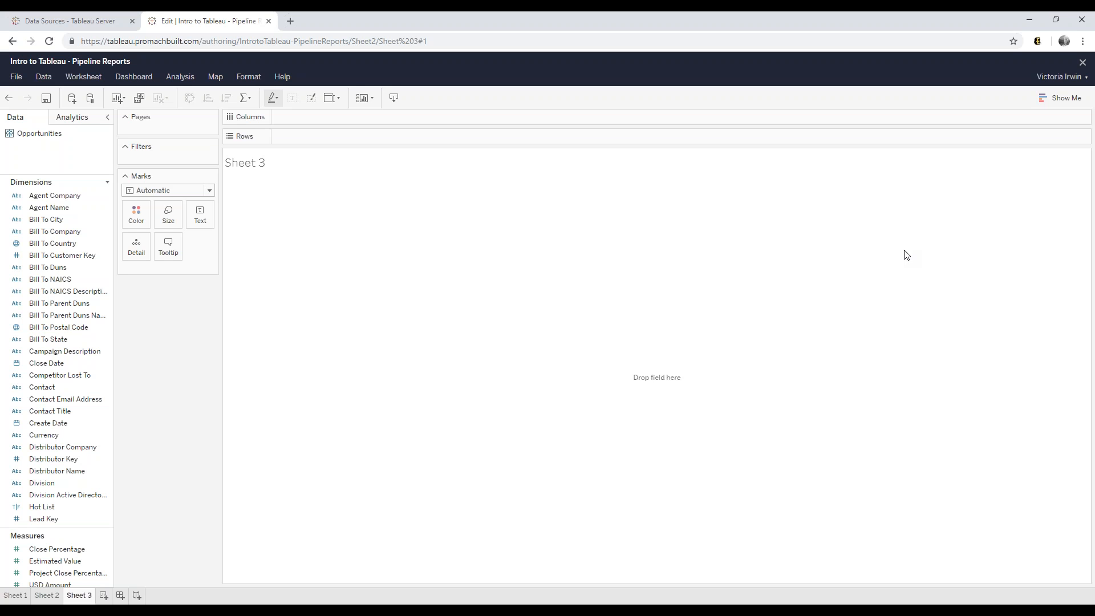
{"action": "scroll", "coordinate": [80, 354], "scroll_direction": "down", "scroll_amount": 6}
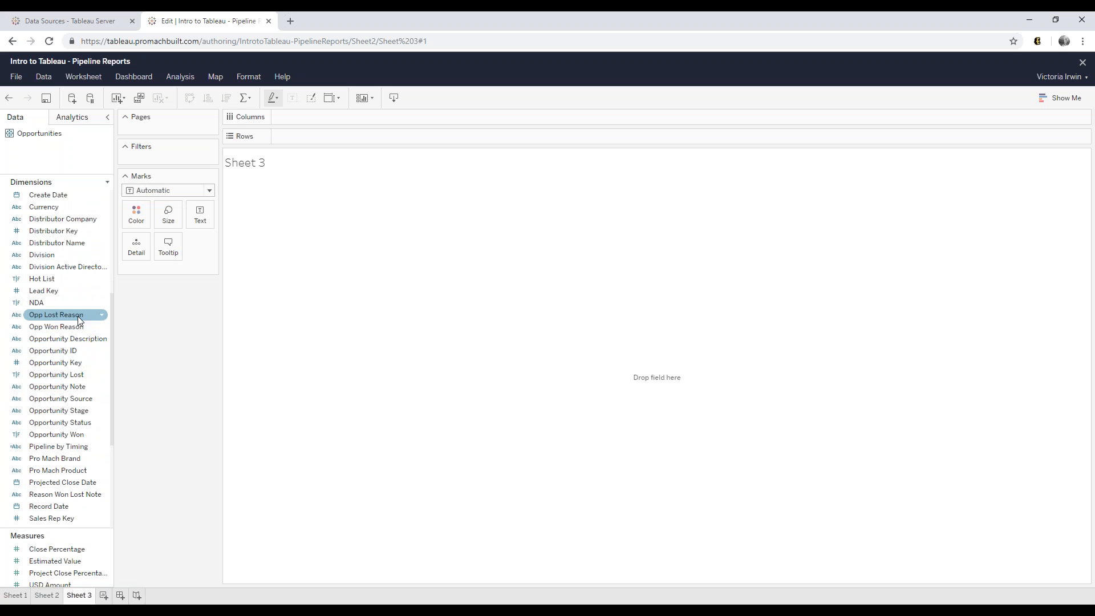
{"action": "left_click", "coordinate": [77, 317]}
{"action": "left_click", "coordinate": [74, 325], "text": "ctrl"}
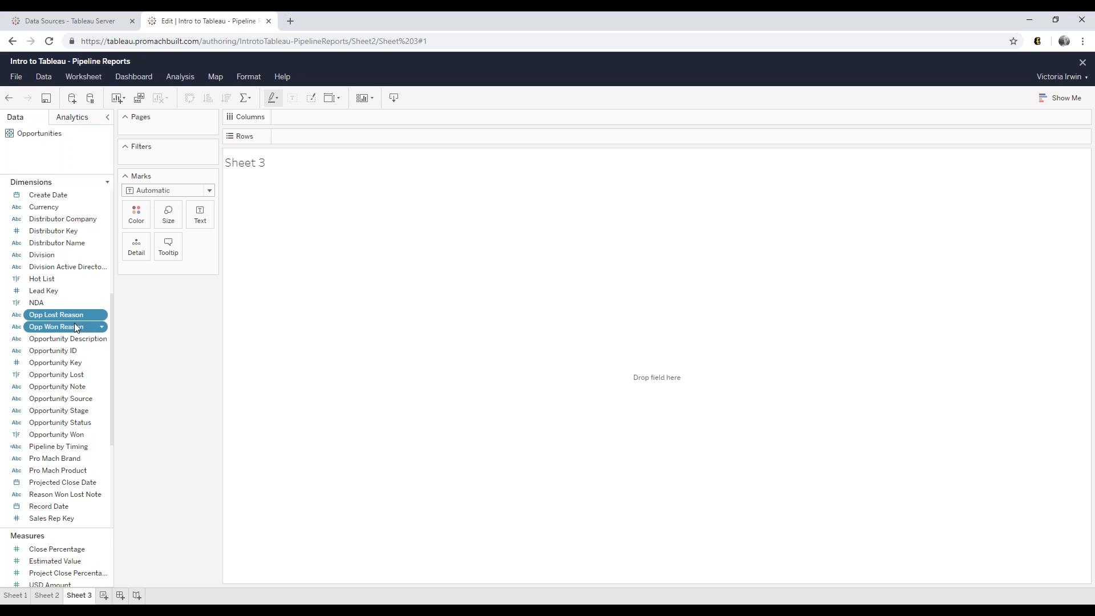
{"action": "left_click_drag", "start_coordinate": [80, 520], "coordinate": [83, 414]}
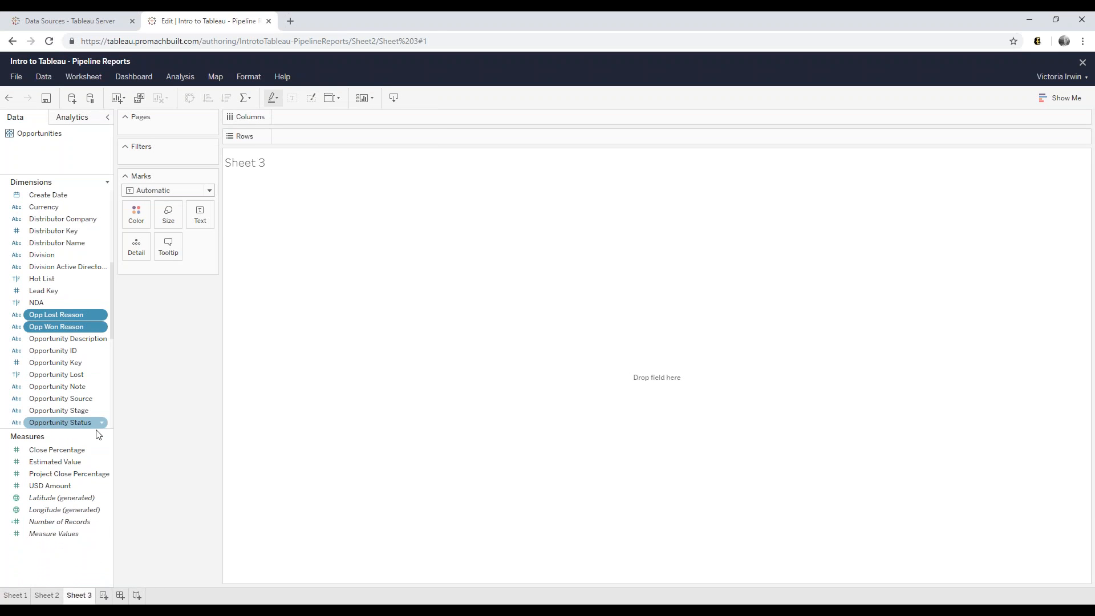
{"action": "left_click", "coordinate": [85, 523], "text": "ctrl"}
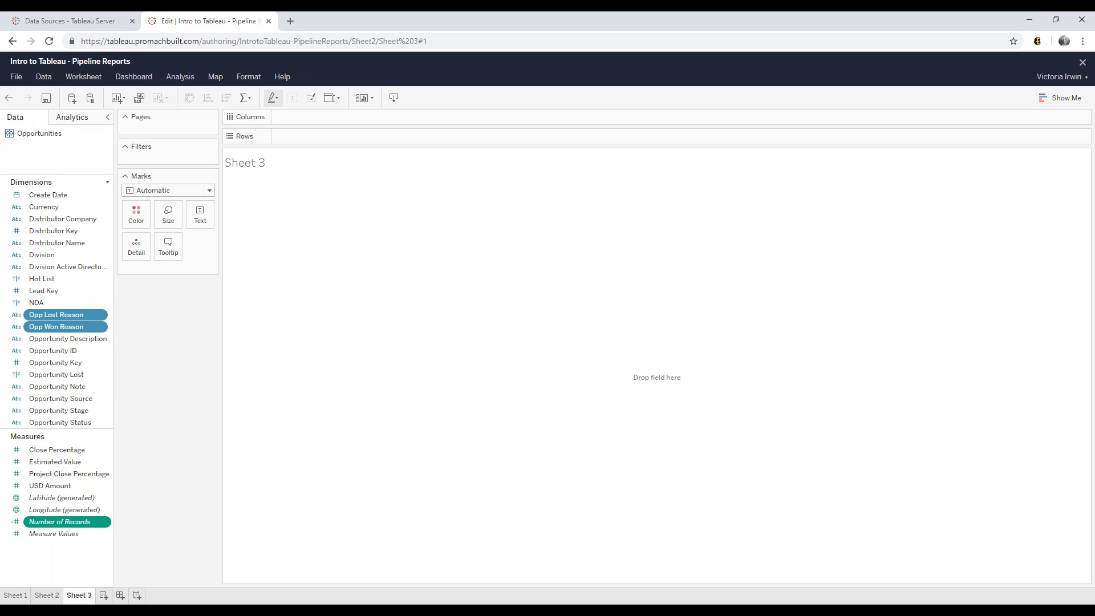
- Open the Show Me panel of suggested chart types for the selected fields
{"action": "left_click", "coordinate": [1069, 105]}
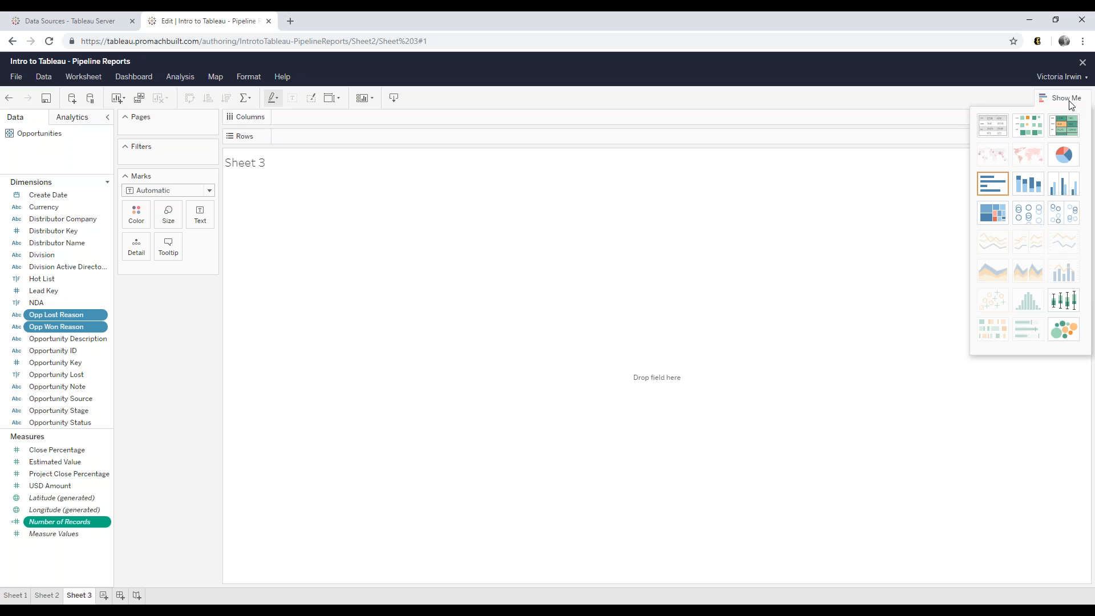
{"action": "mouse_move", "coordinate": [998, 158]}
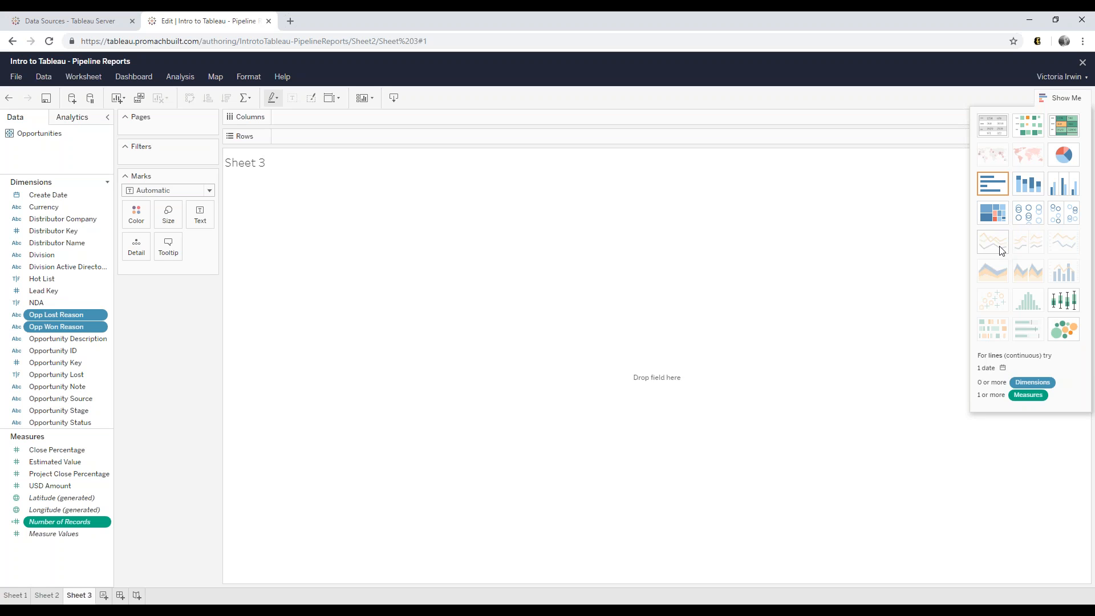
- Apply the Show Me treemap to Opp Lost Reason and Opp Won Reason, sized by Number of Records
{"action": "left_click", "coordinate": [1001, 221]}
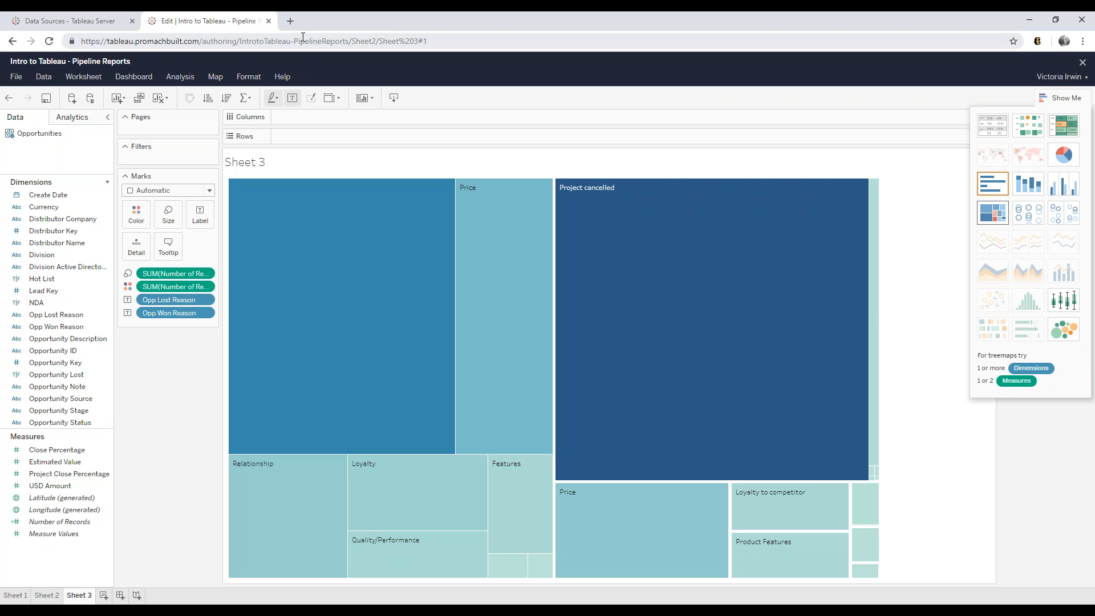
- Close the editing session and open Intro to Tableau - Pipeline Reports from Projects > User Content
{"action": "left_click", "coordinate": [268, 21]}
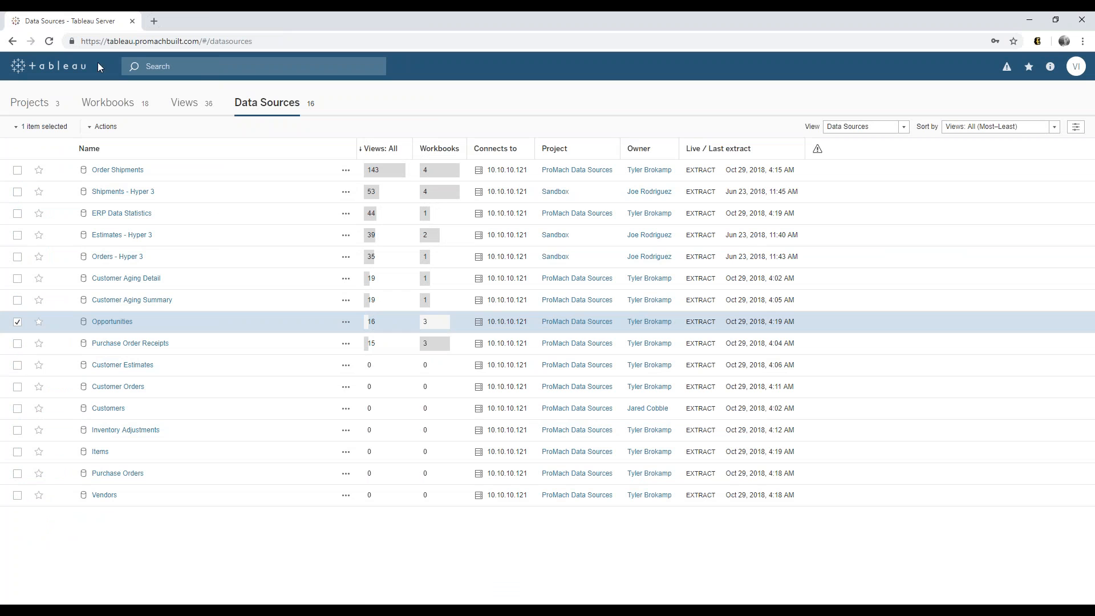
{"action": "left_click", "coordinate": [53, 101]}
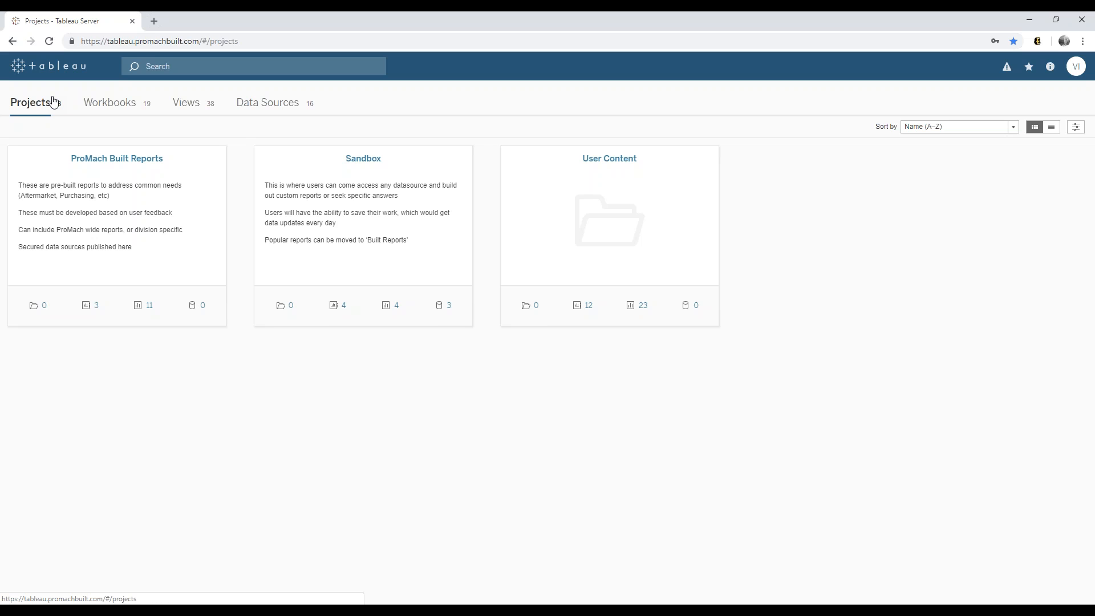
{"action": "left_click", "coordinate": [607, 164]}
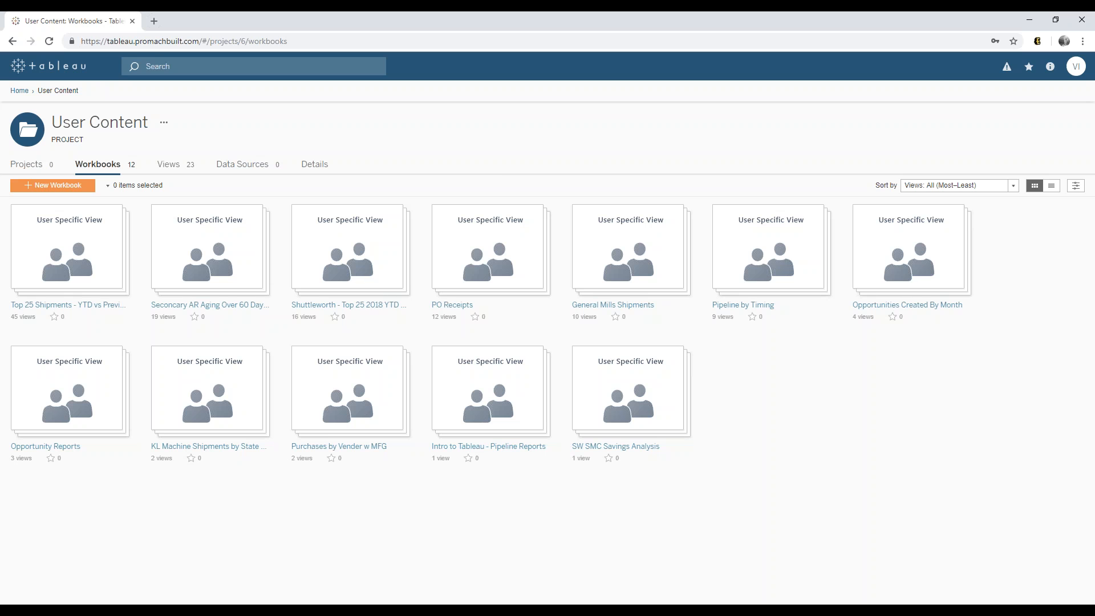
{"action": "mouse_move", "coordinate": [513, 406]}
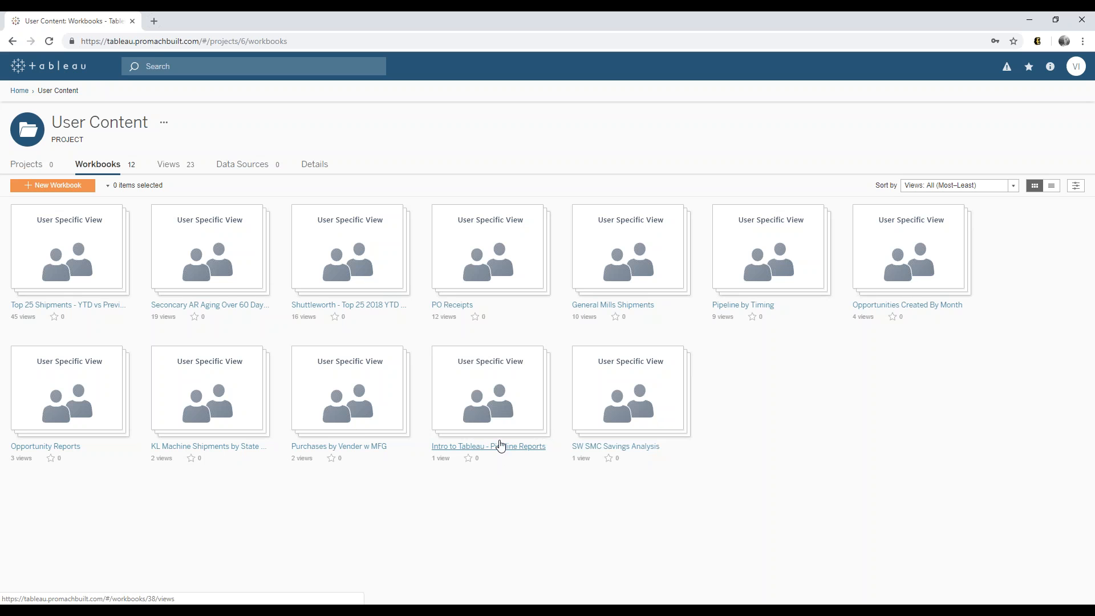
{"action": "left_click", "coordinate": [494, 398]}
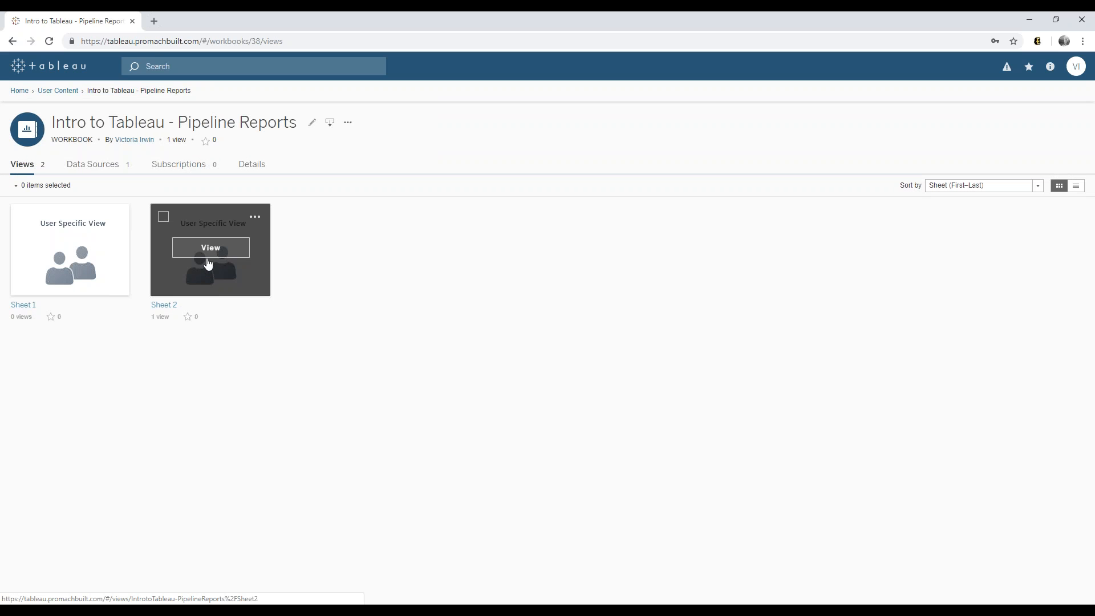
- View the published Sheet 2 Pipeline by Timing chart, selecting then deselecting the Past Due bar
{"action": "left_click", "coordinate": [206, 257]}
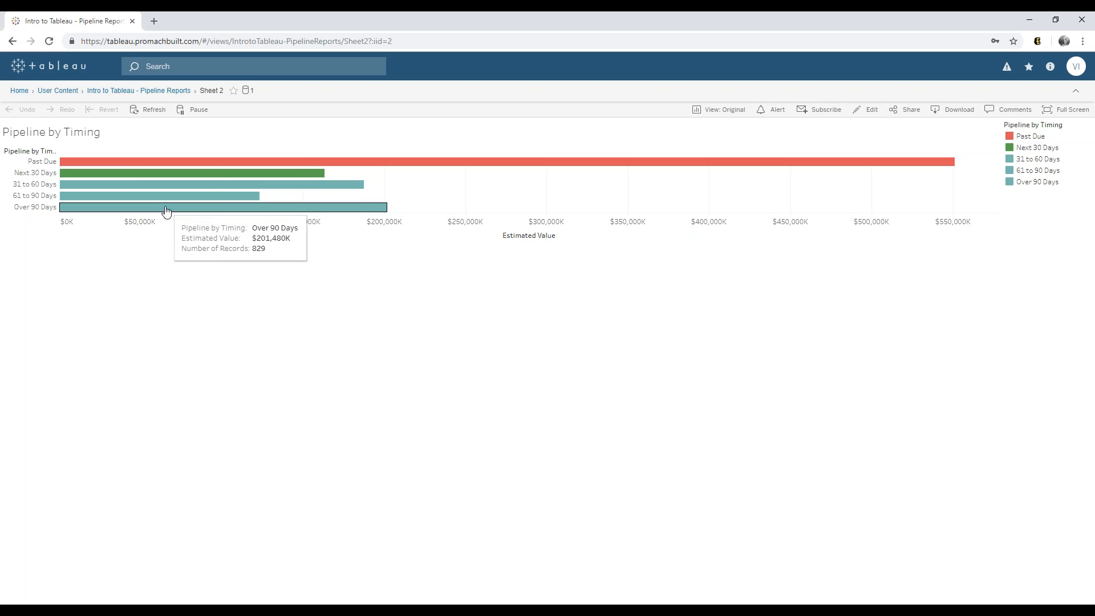
{"action": "left_click", "coordinate": [160, 164]}
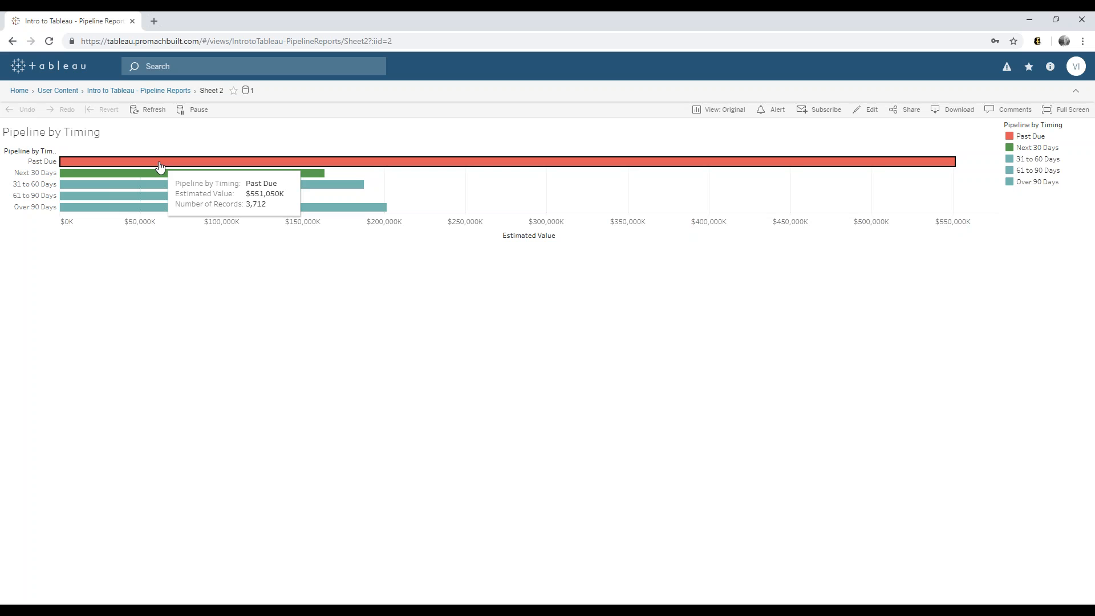
{"action": "left_click", "coordinate": [153, 164]}
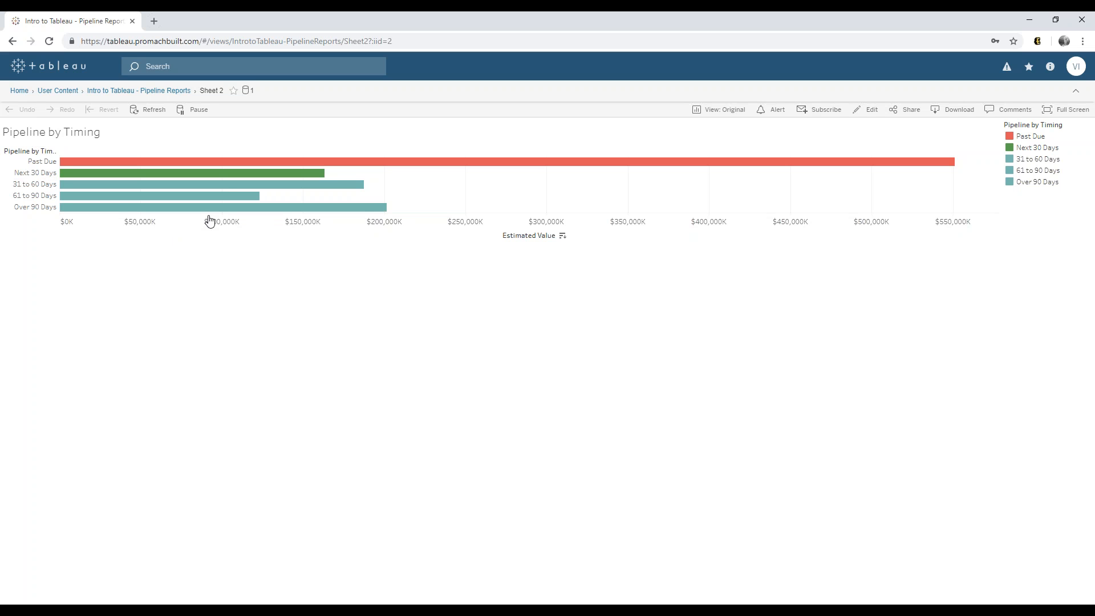
- Briefly enter edit mode, go back, and return to the User Content workbooks list via breadcrumb
{"action": "left_click", "coordinate": [872, 112]}
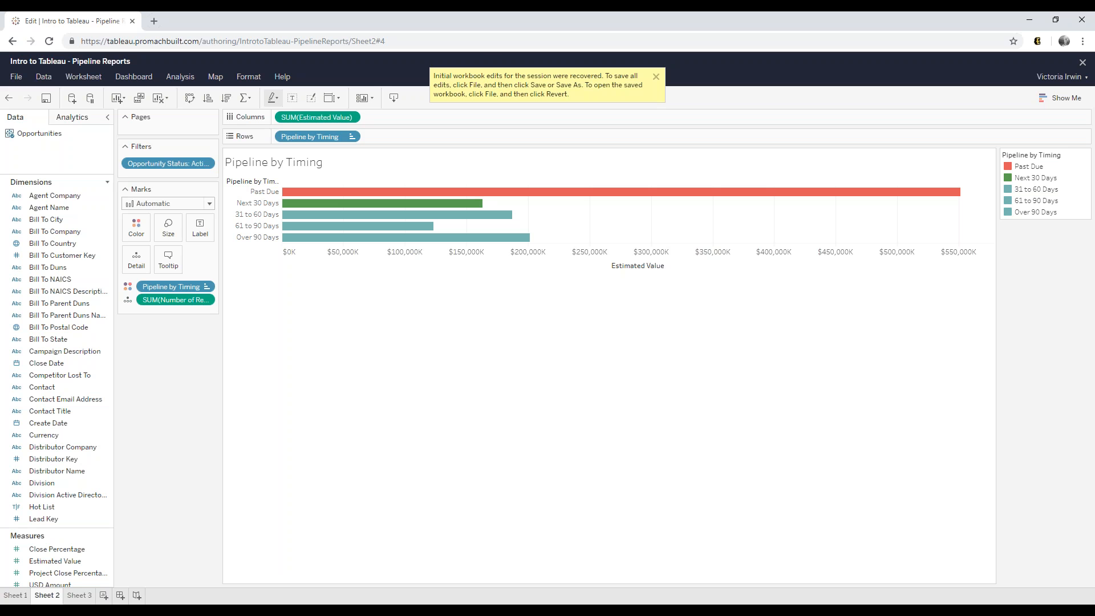
{"action": "left_click", "coordinate": [8, 46]}
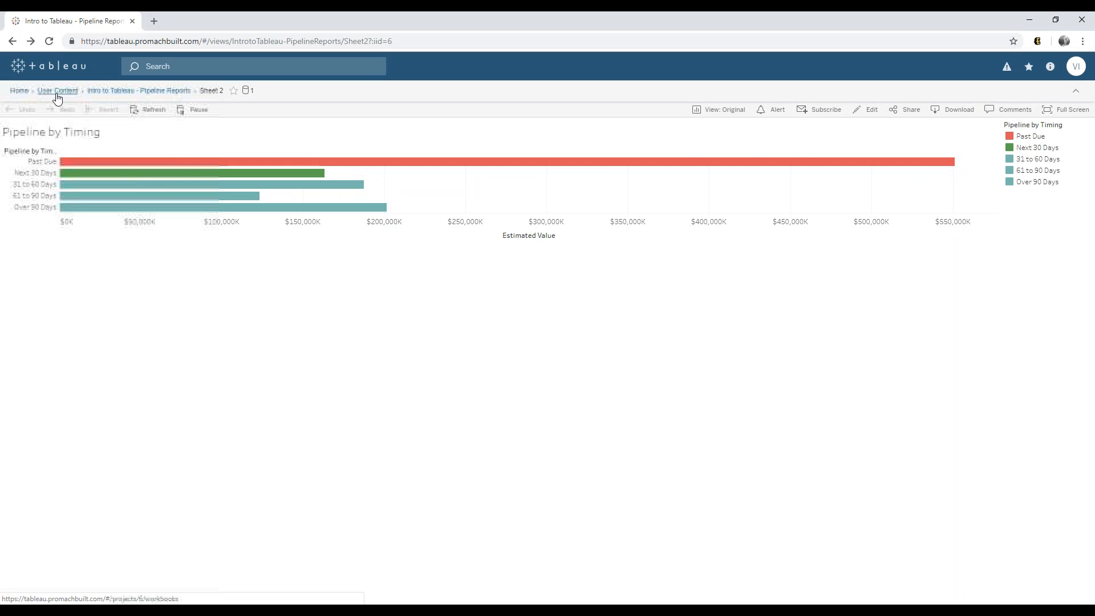
{"action": "left_click", "coordinate": [57, 94]}
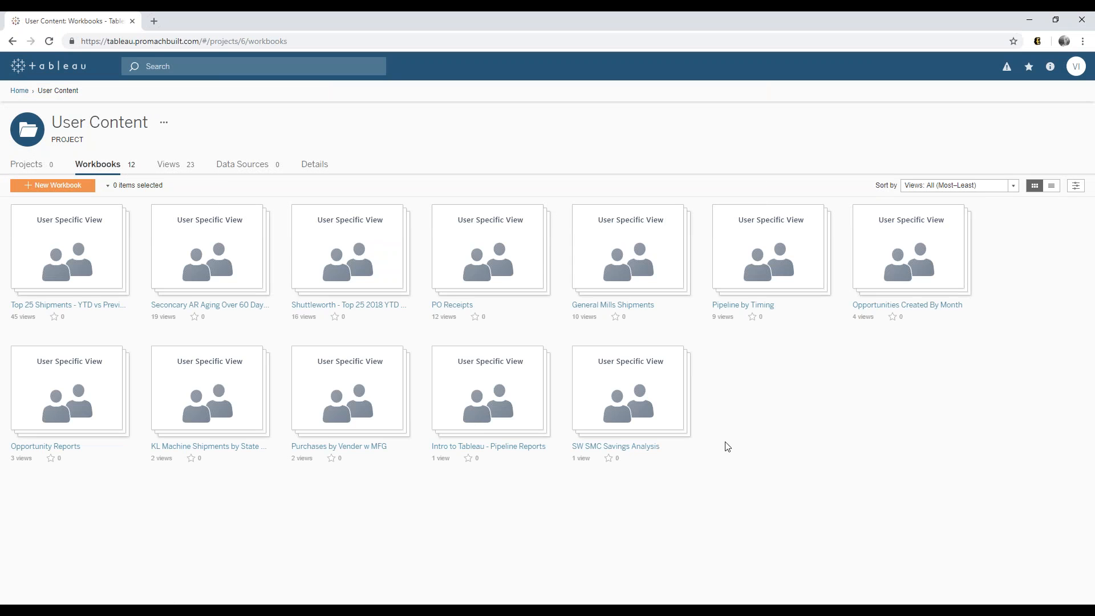
- Open the Top 25 Shipments - YTD vs Previous Full Year workbook's first sheet view
{"action": "left_click", "coordinate": [103, 305]}
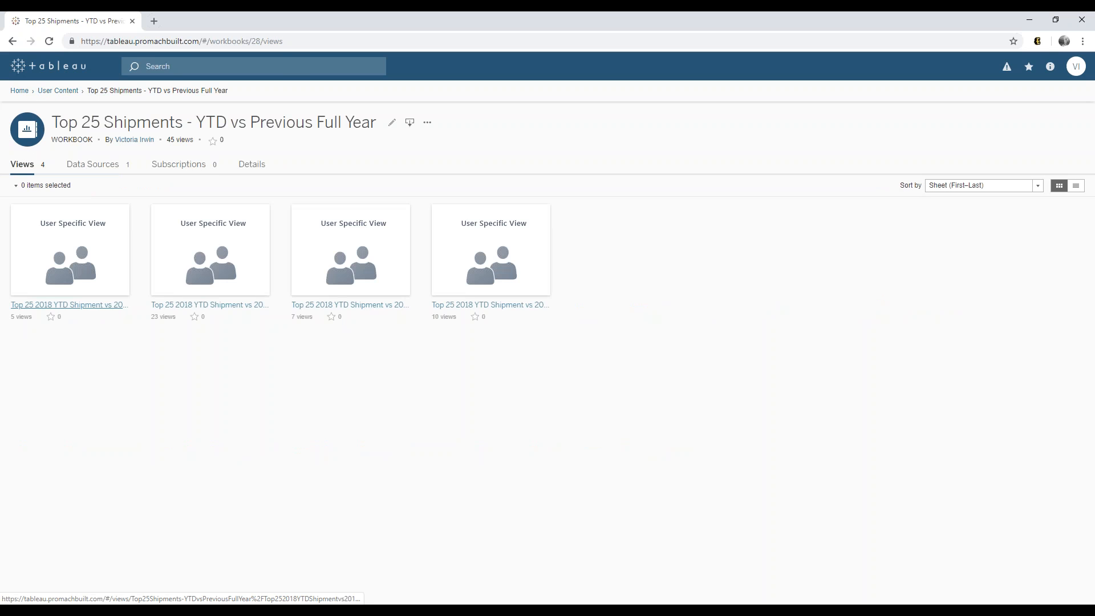
{"action": "left_click", "coordinate": [491, 249]}
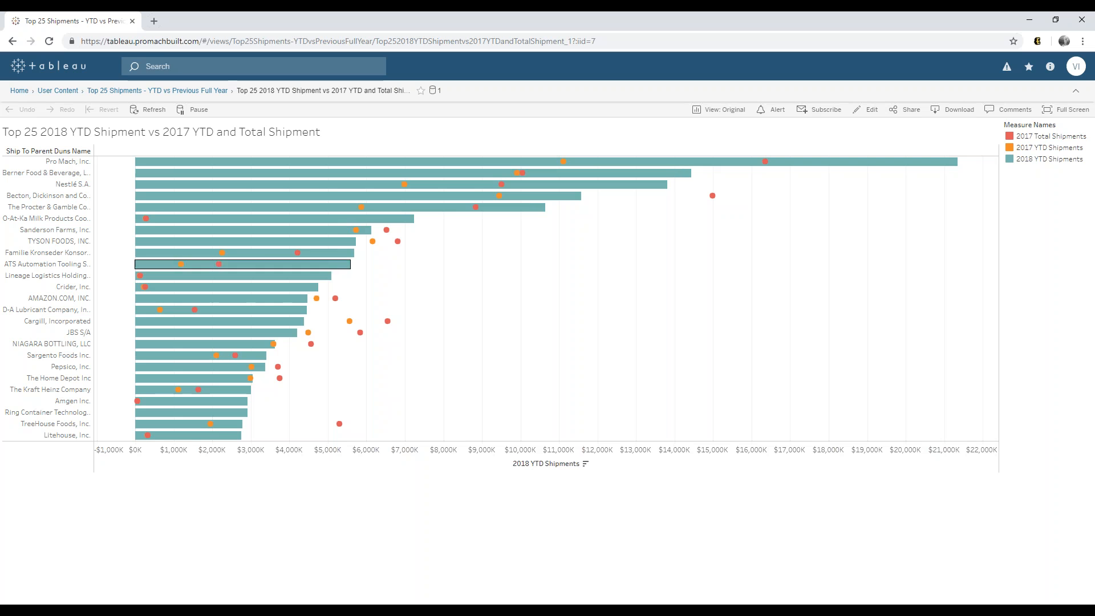
{"action": "mouse_move", "coordinate": [292, 166]}
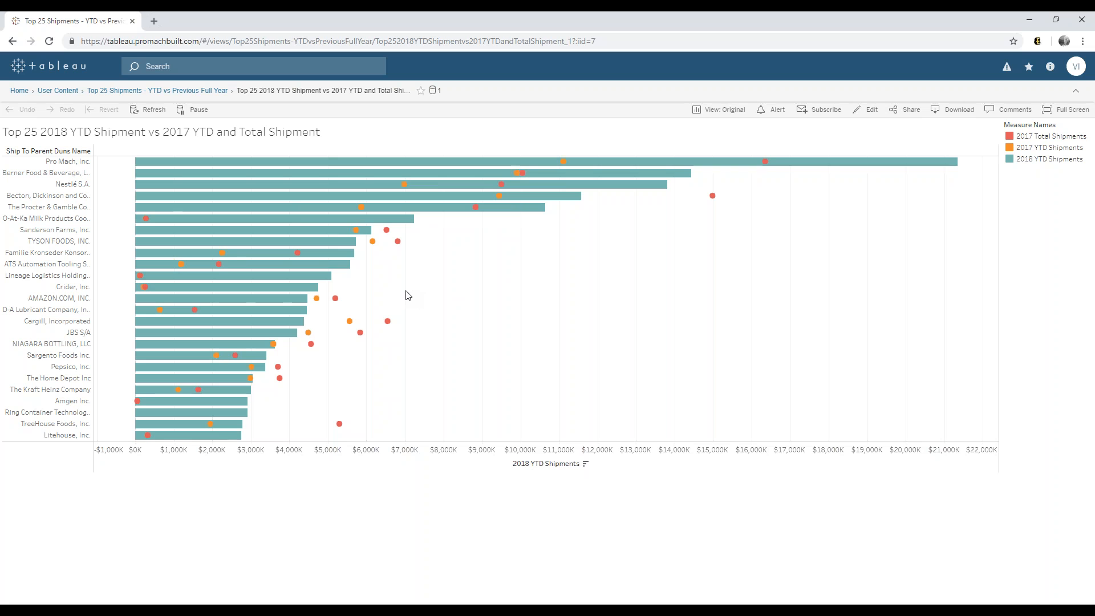
{"action": "mouse_move", "coordinate": [343, 251]}
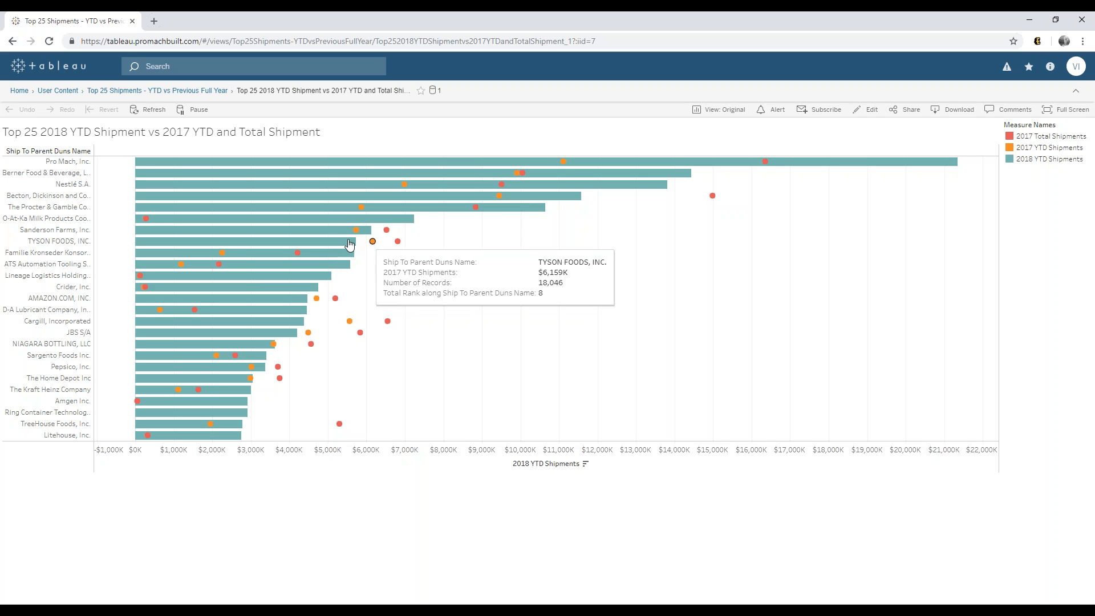
{"action": "mouse_move", "coordinate": [266, 356]}
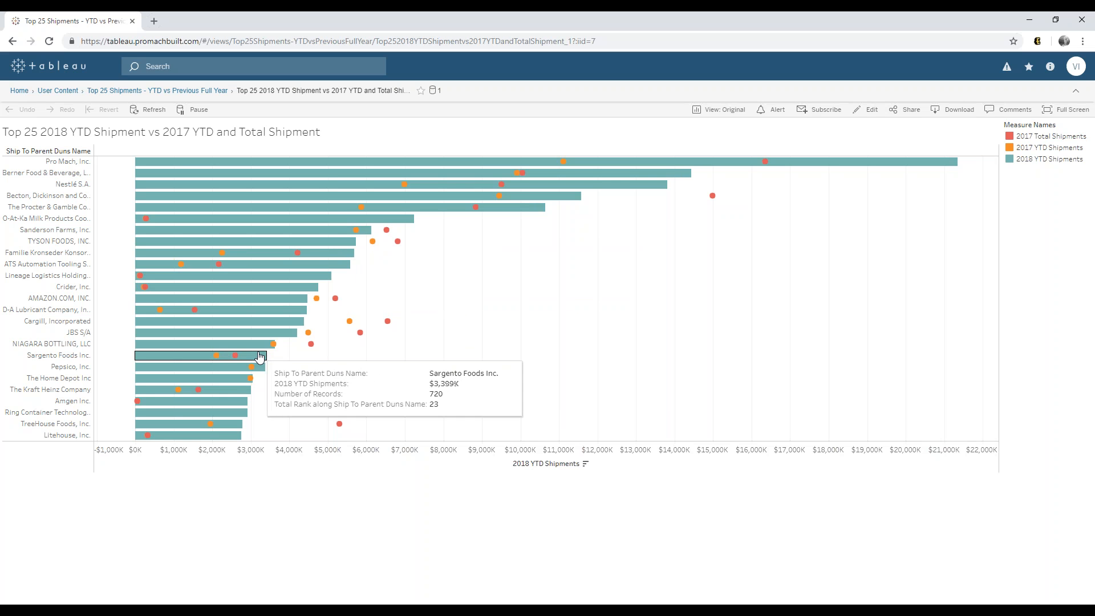